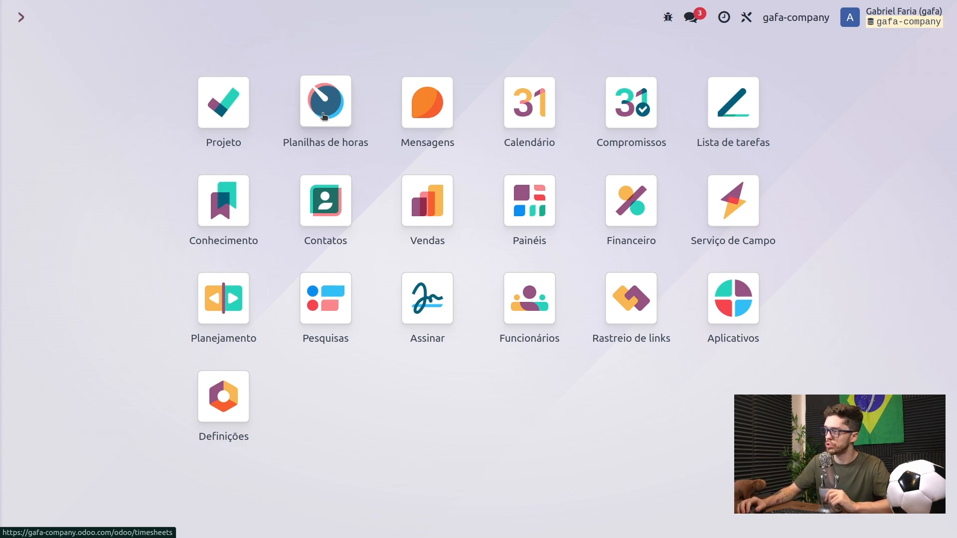
Search the Aplicativos catalogue for modules matching "proj".
click(228, 106)
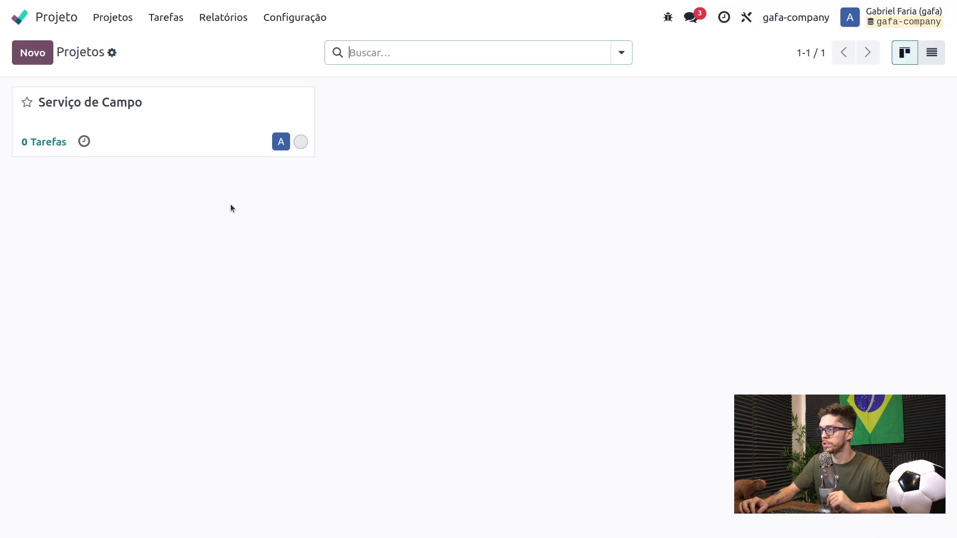
click(38, 25)
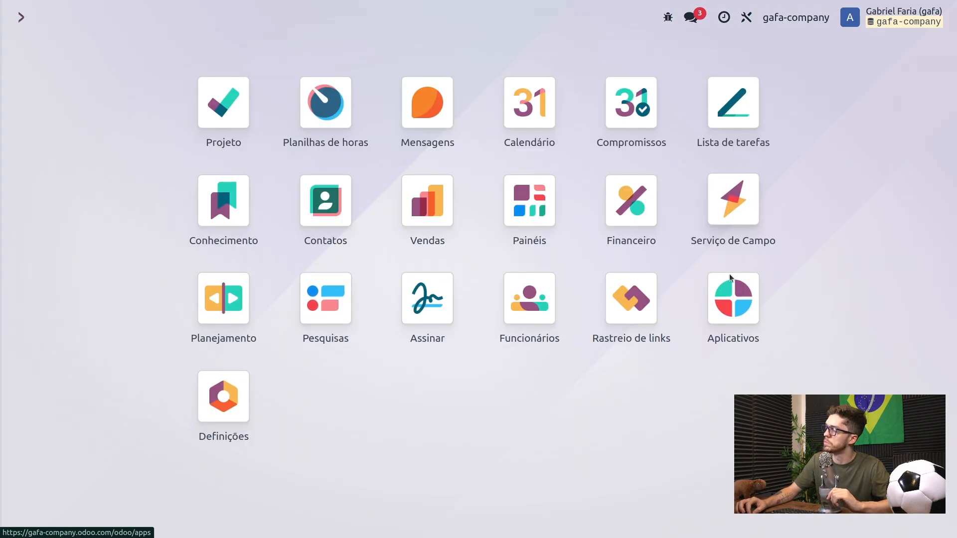
click(730, 316)
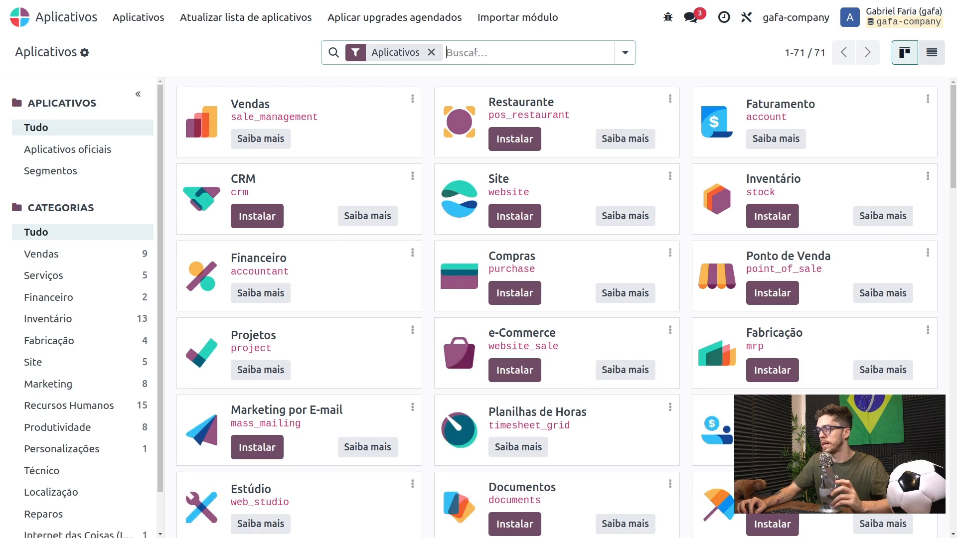
text(prof)
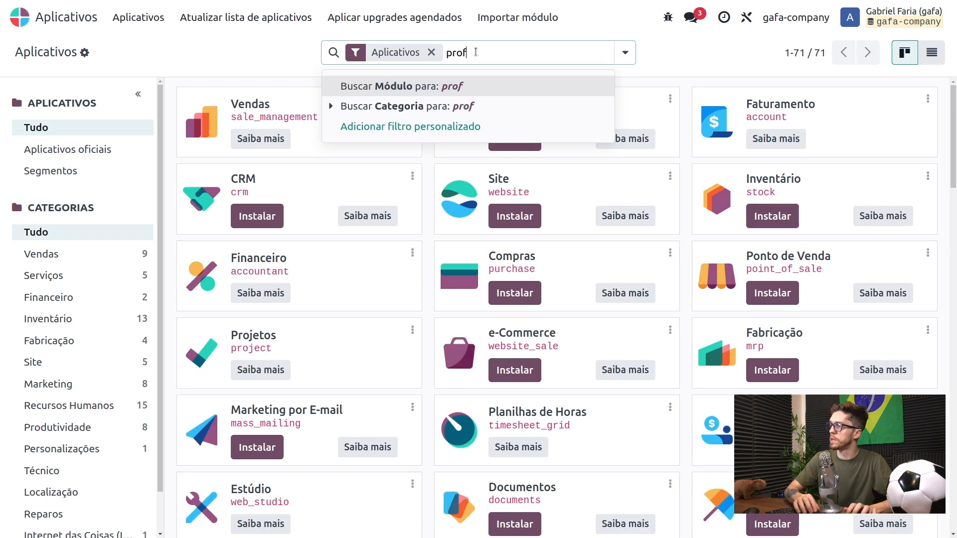
key(BackSpace)
text(j)
key(Return)
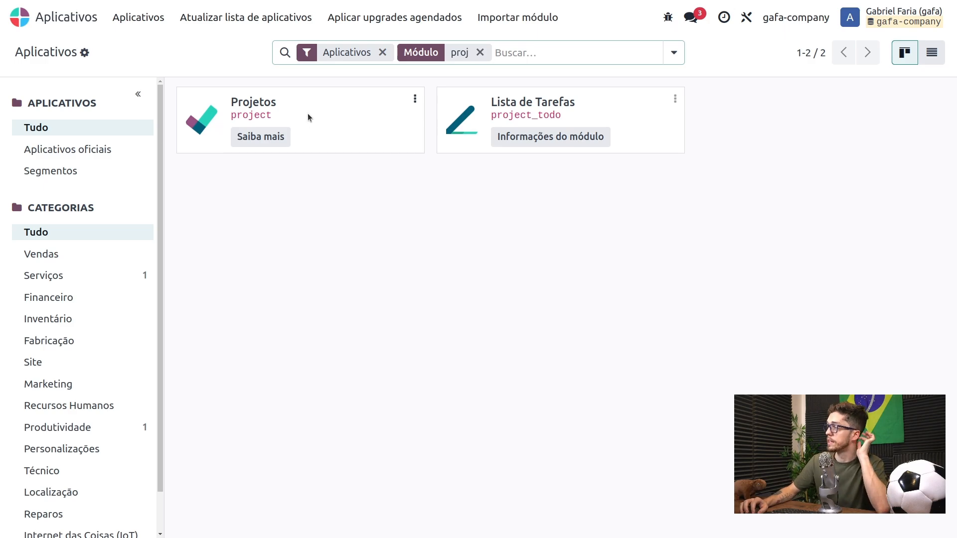
Return to the home screen and open the Projeto app's project list.
click(49, 23)
click(225, 102)
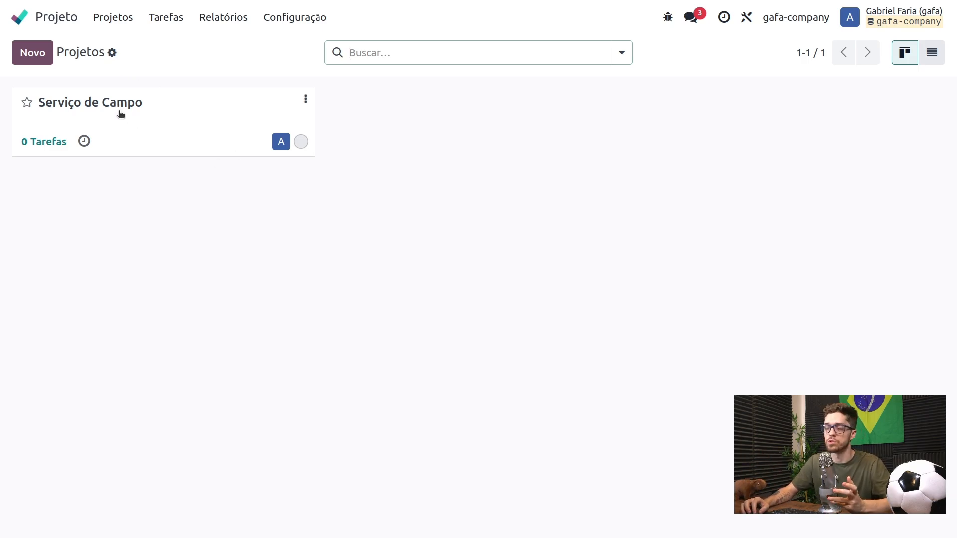
click(28, 24)
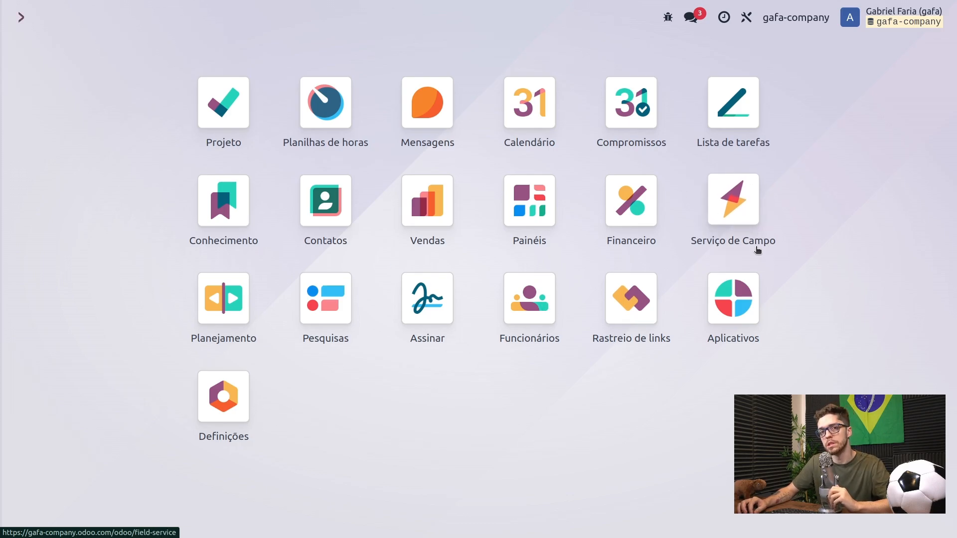
click(220, 101)
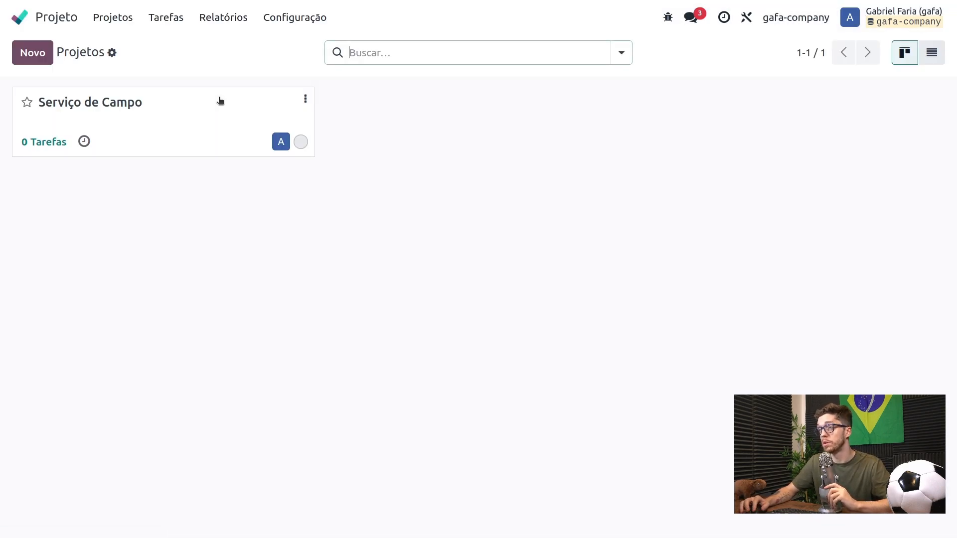
Start a new project and name it "Manutenção de automóveis".
click(34, 52)
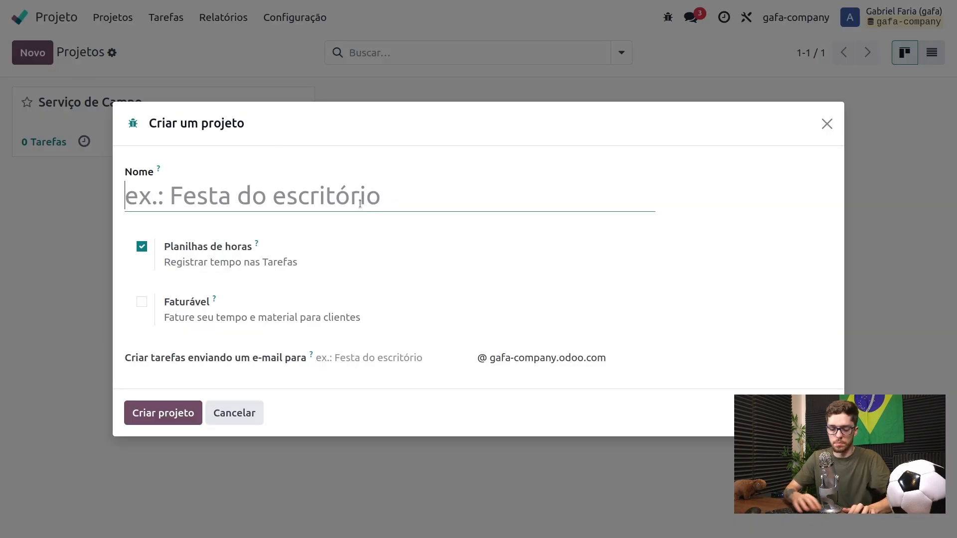
text(Manutençã)
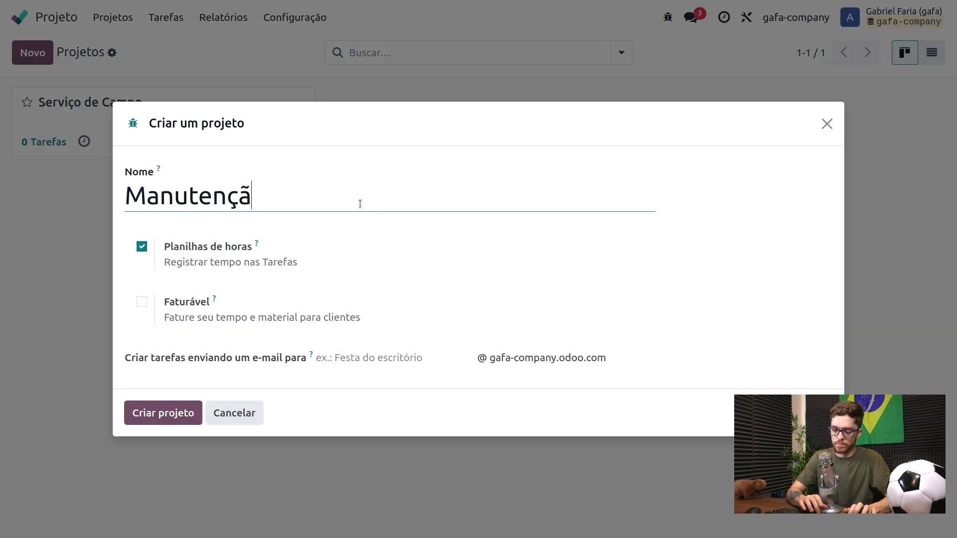
text(o de atu)
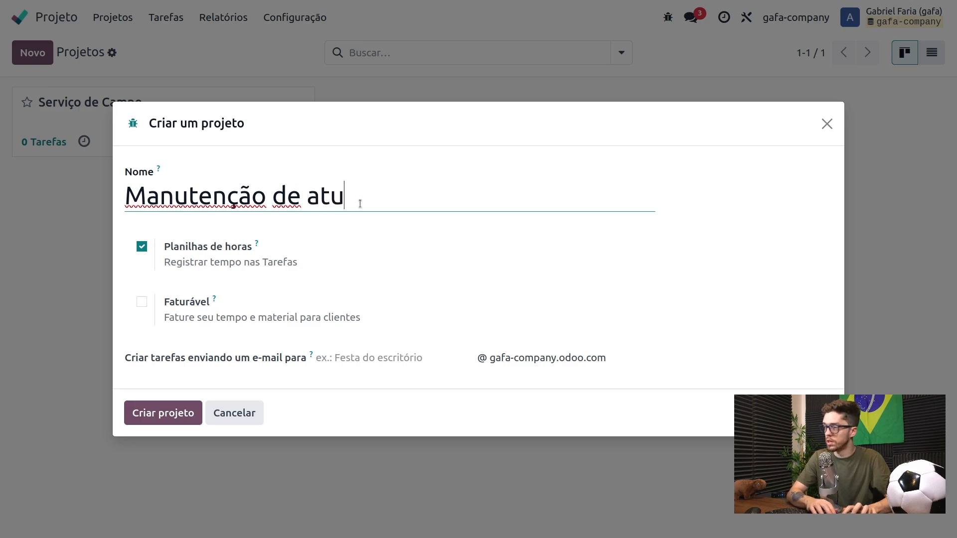
key(BackSpace)
key(BackSpace)
text(ut)
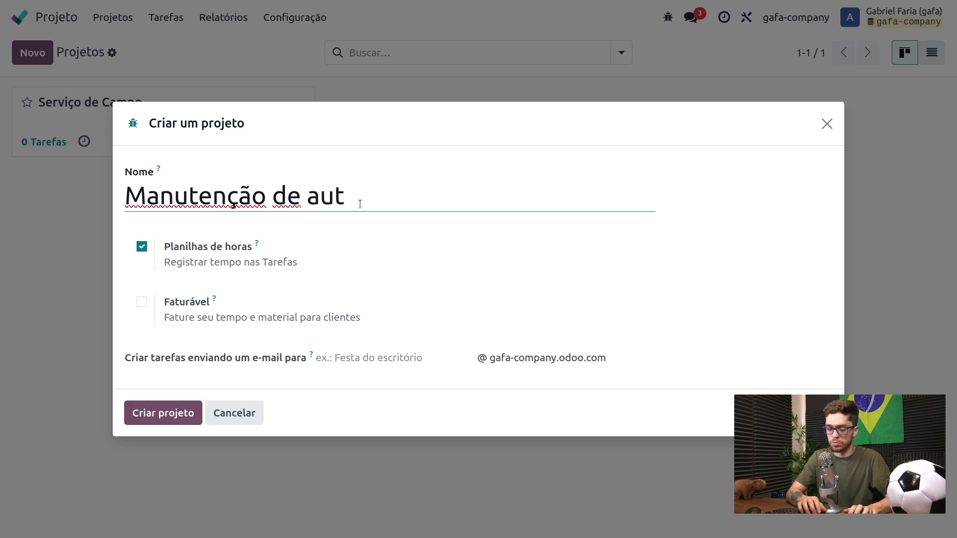
text(omóveis)
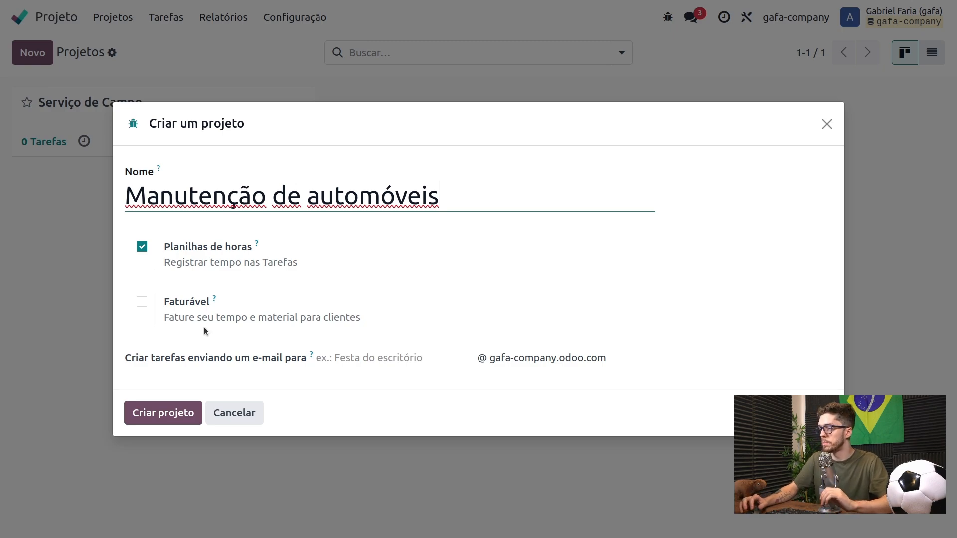
Set the project's task-creation e-mail alias to "manutencao" and create the project.
click(351, 360)
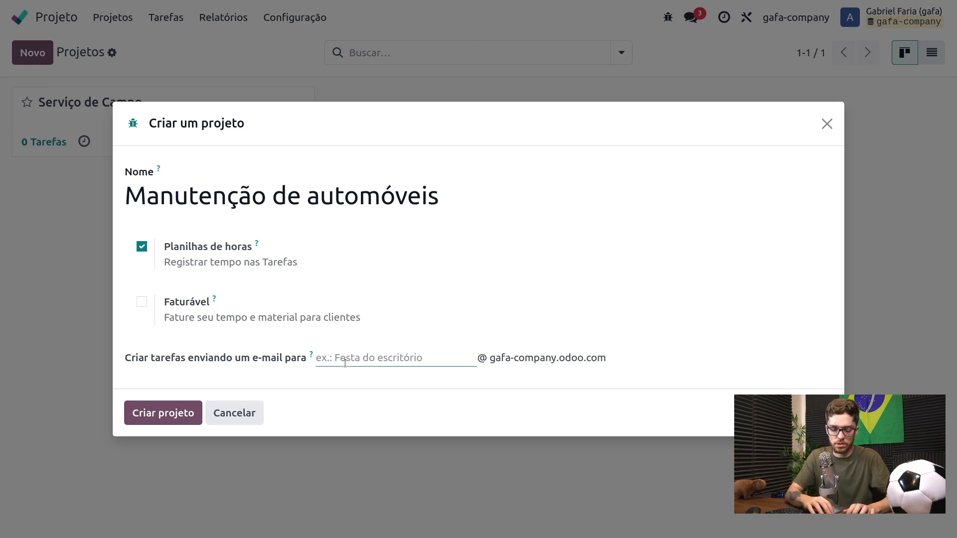
text(manuten)
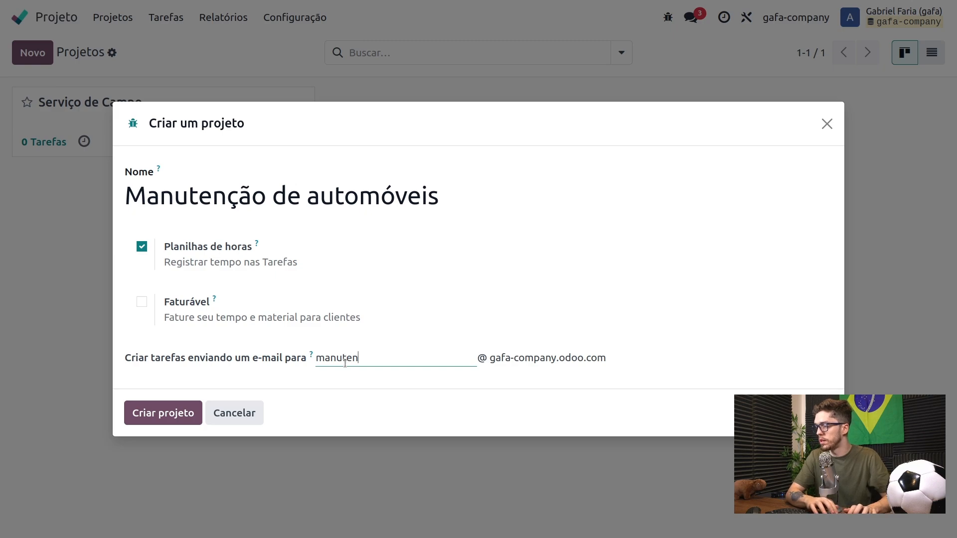
text(cao)
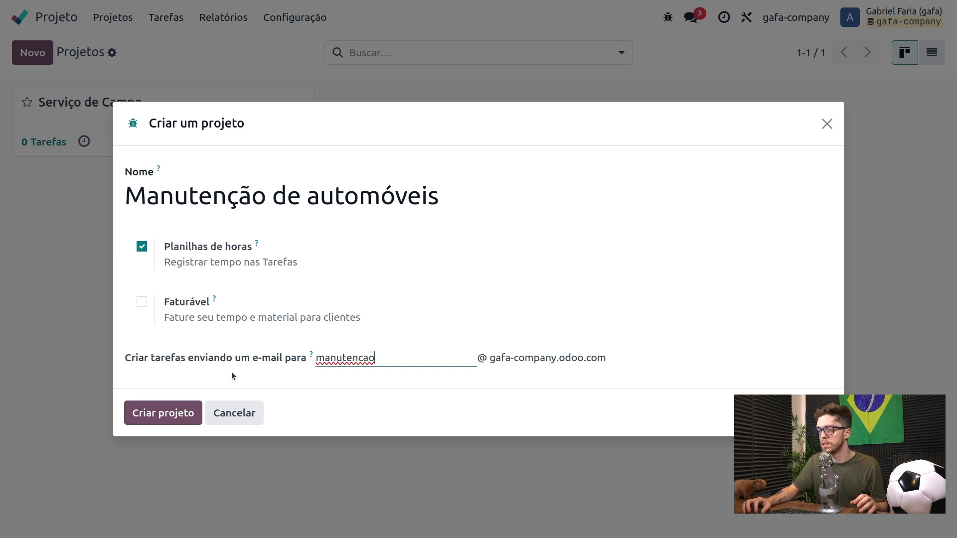
click(181, 415)
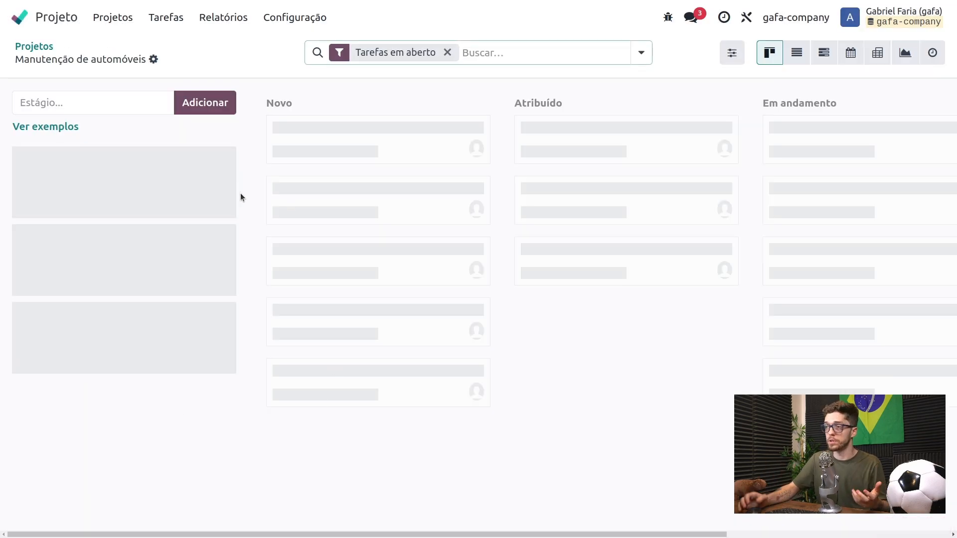
Add a first stage named "Novo" to the project's task board.
click(85, 102)
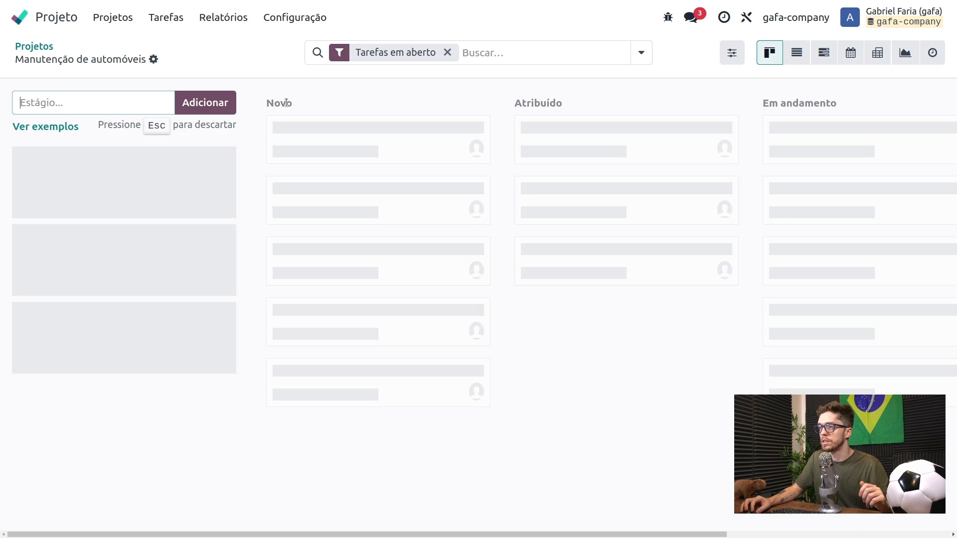
text(No)
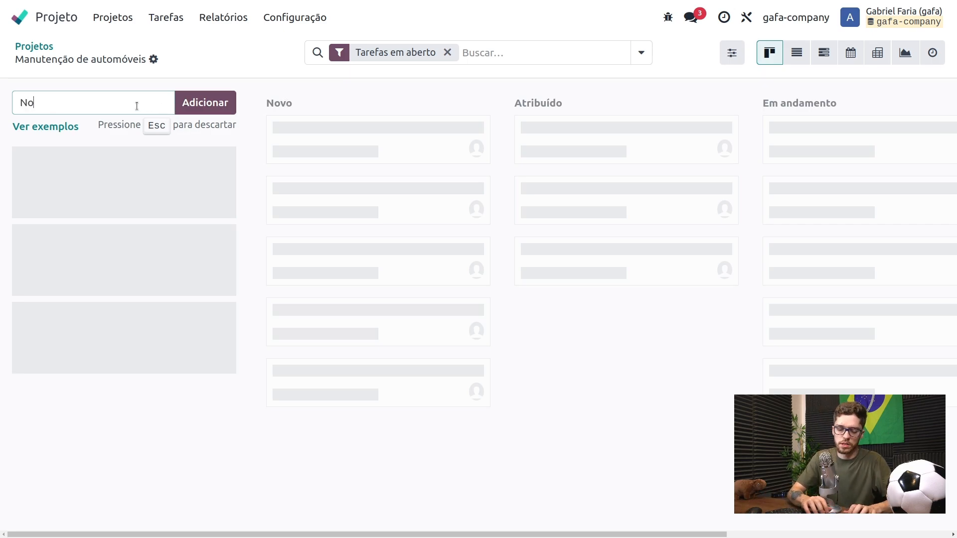
text(vo)
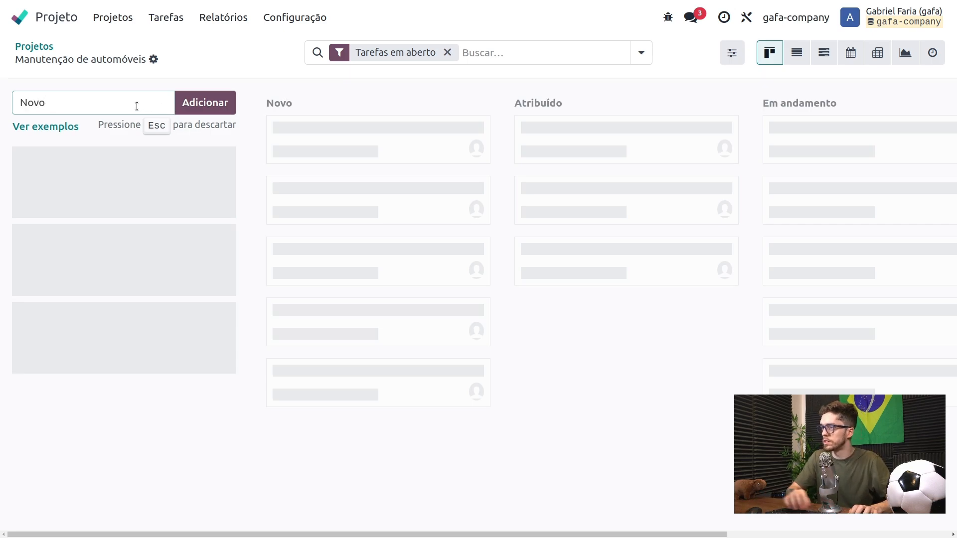
click(184, 103)
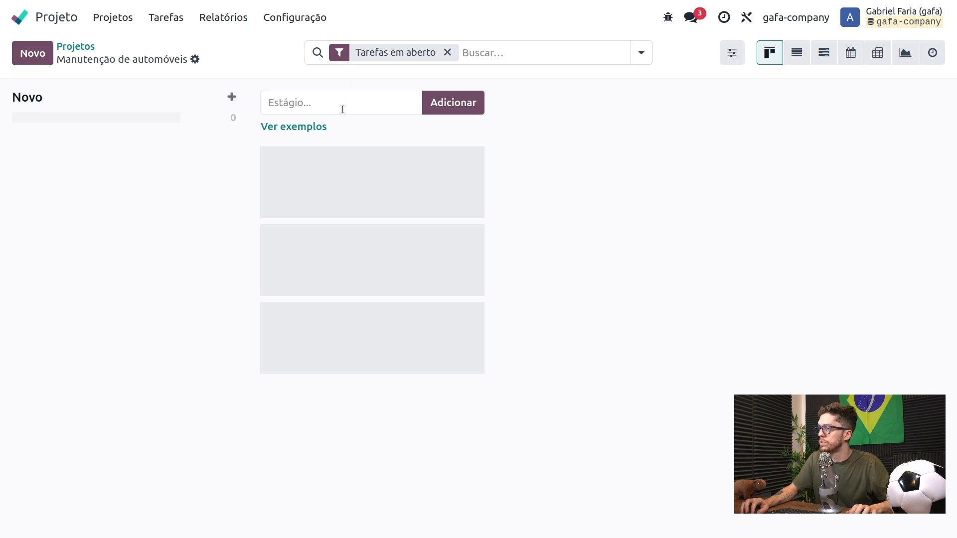
Add a second stage named "Em andamento" after the Novo stage.
click(343, 109)
text(em d)
key(BackSpace)
key(BackSpace)
key(BackSpace)
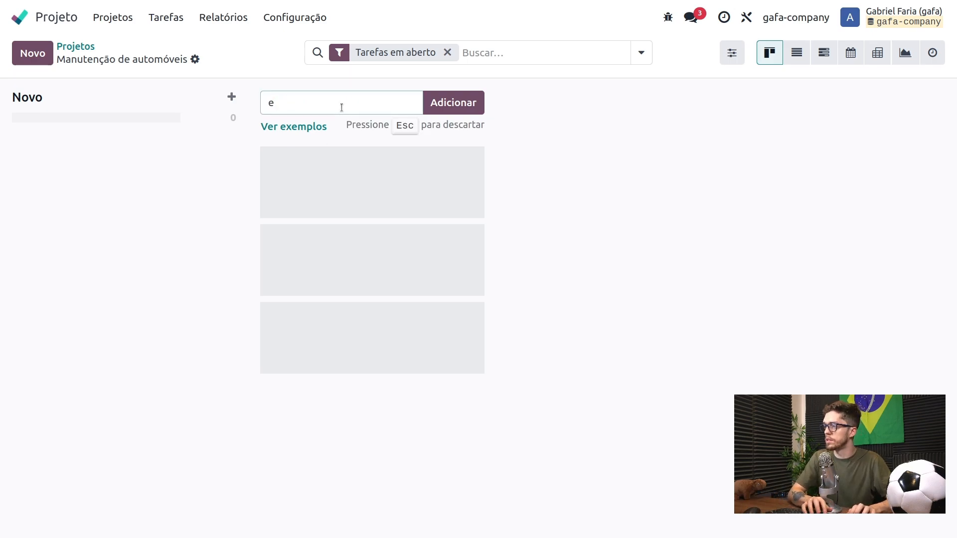
key(BackSpace)
text(Em dal)
key(BackSpace)
key(BackSpace)
key(BackSpace)
text(an)
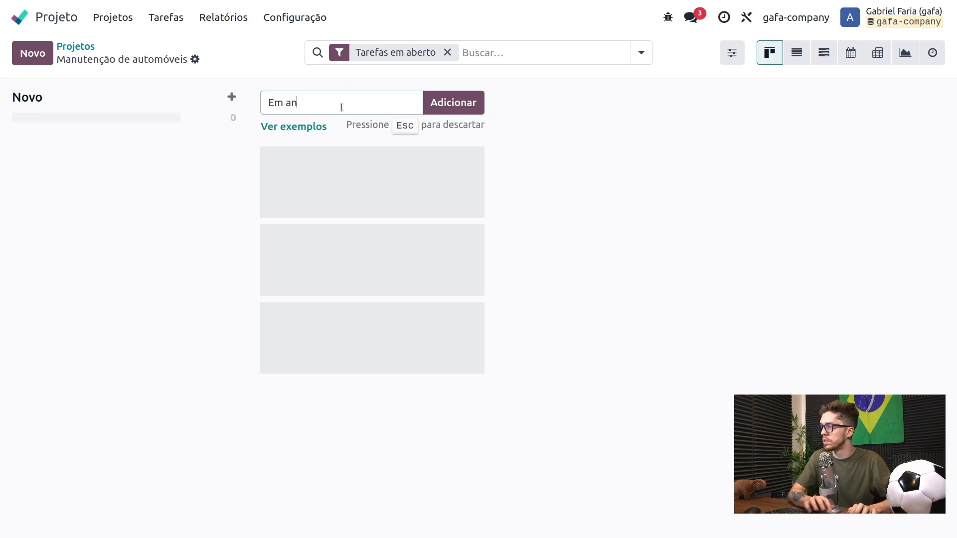
text(damento)
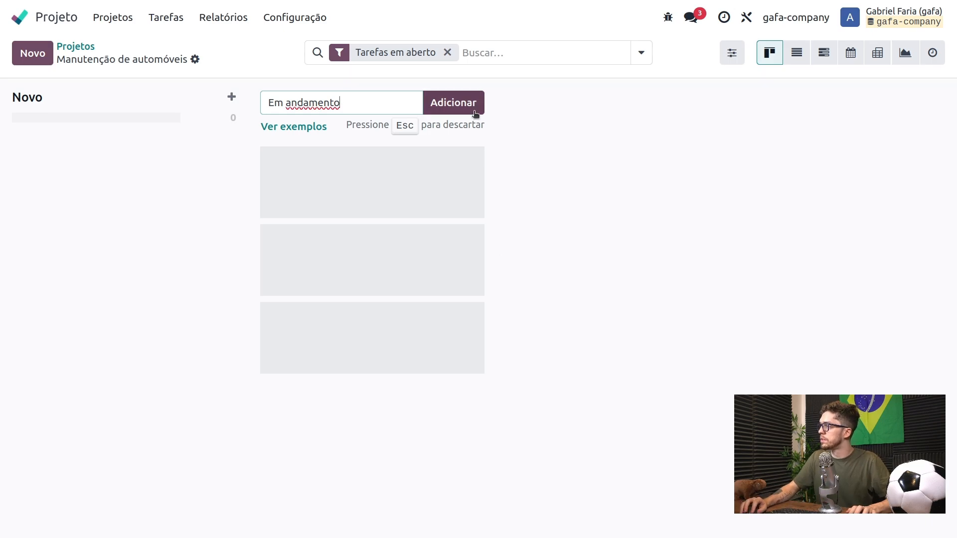
click(475, 113)
Add a third stage named "Finalizado" after the Em andamento stage.
click(549, 109)
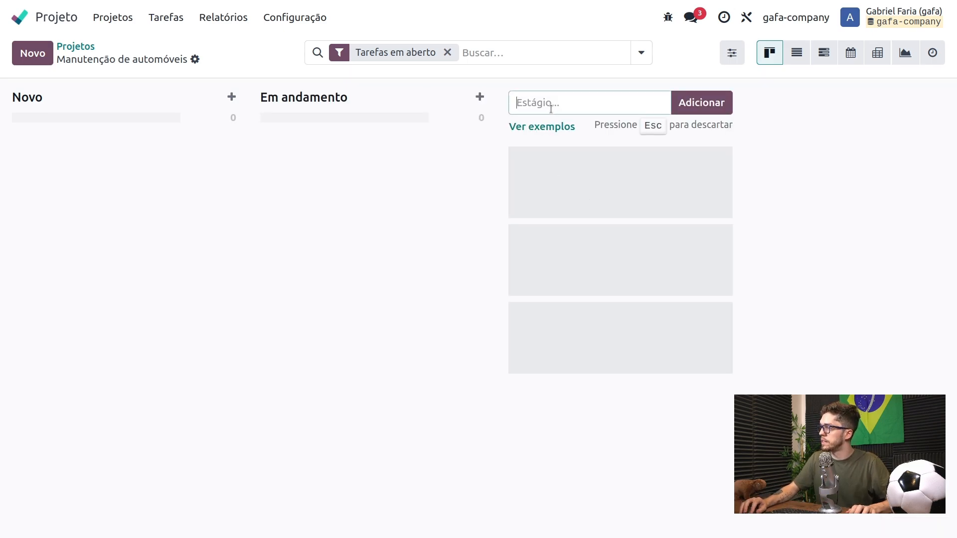
text(Finalizado)
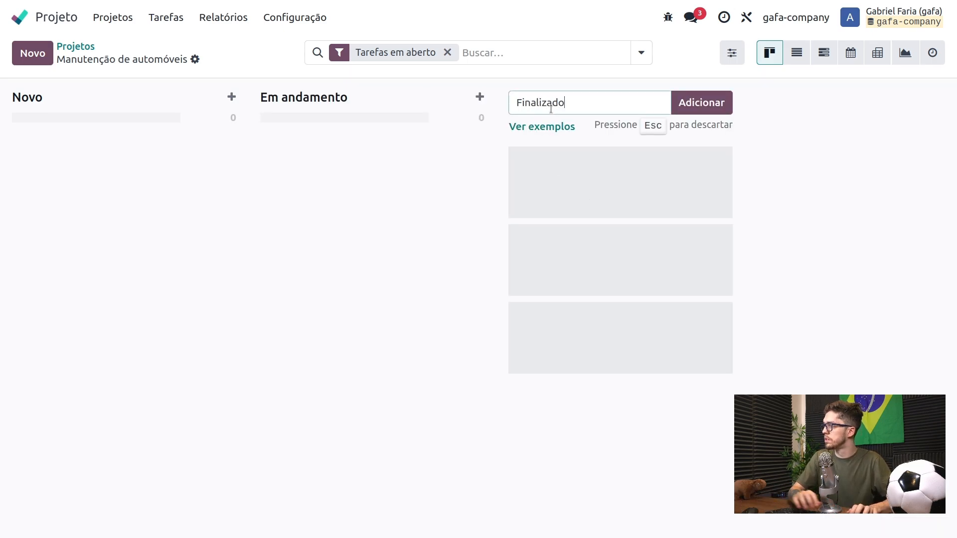
click(704, 107)
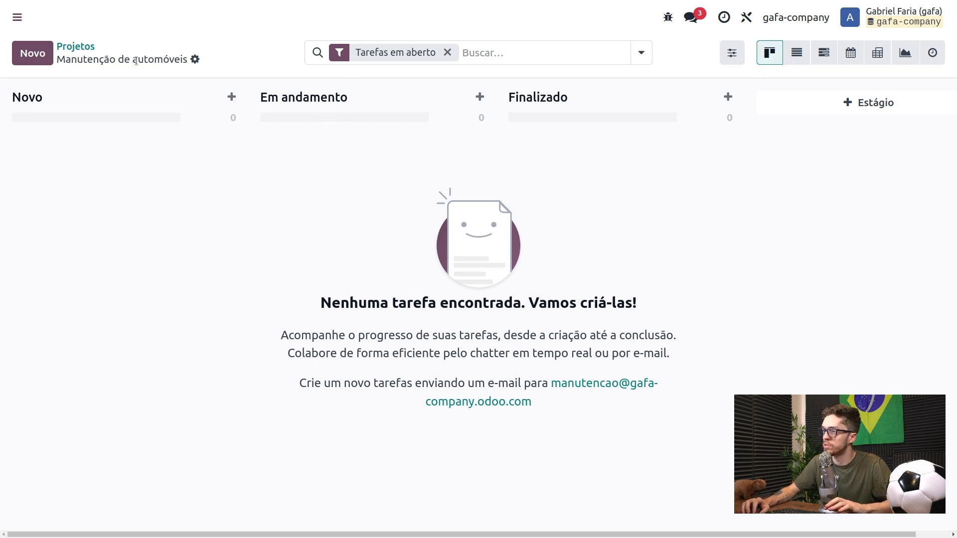
Return to the project list and open the settings of the Manutenção de automóveis project.
click(82, 47)
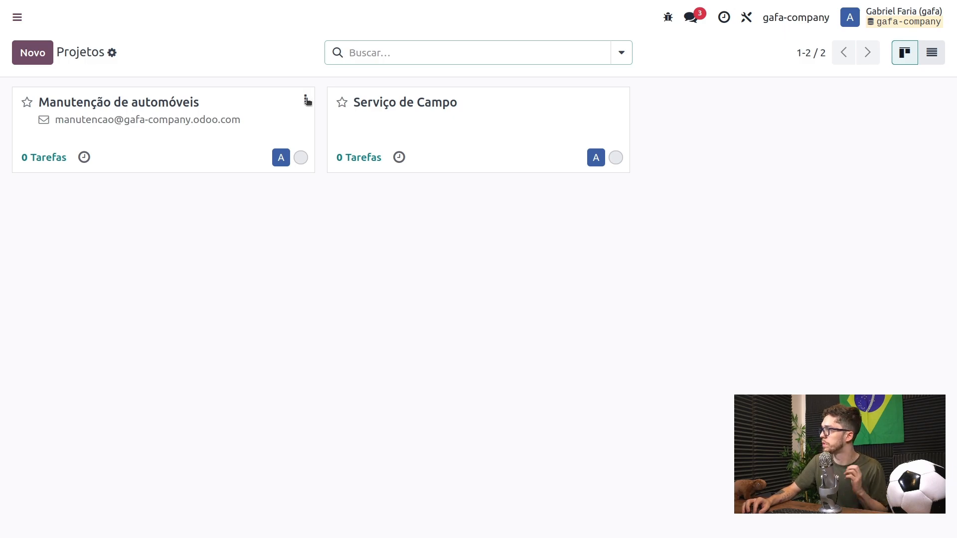
click(306, 100)
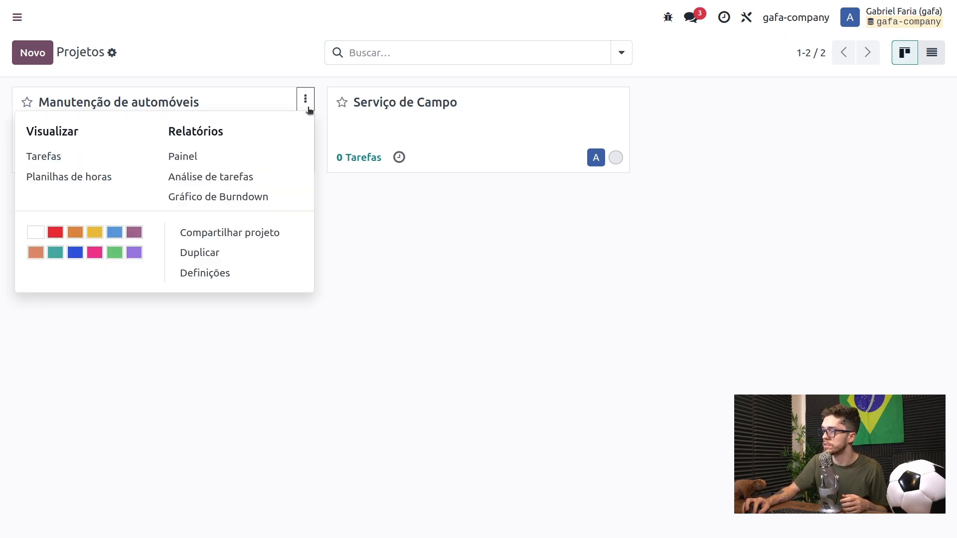
click(253, 271)
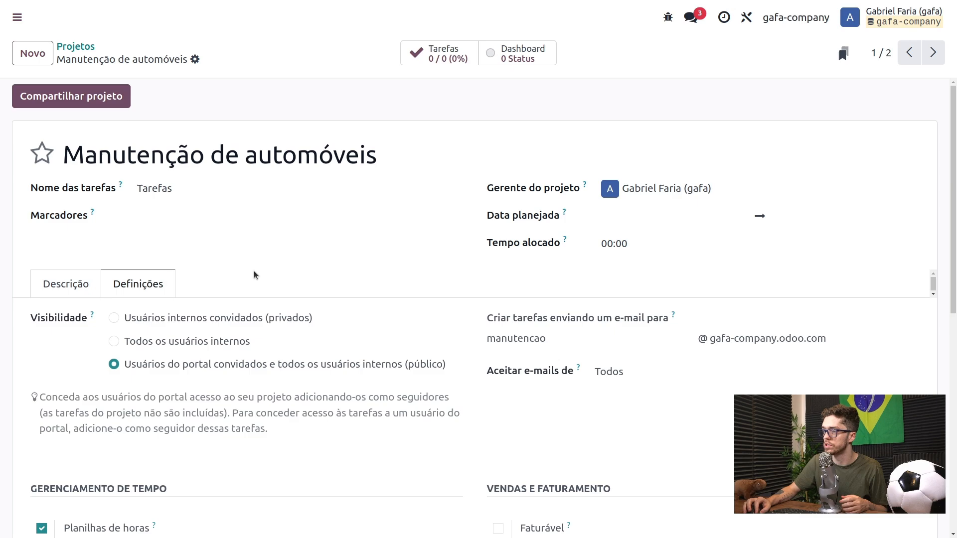
Insert a checklist in the project's description with the items "A fazer" and "Afazer".
click(75, 285)
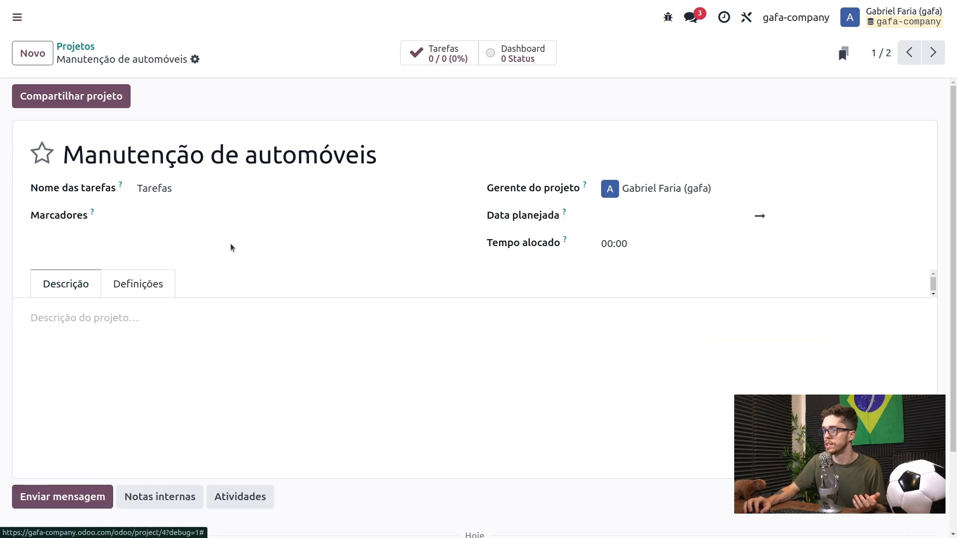
click(190, 361)
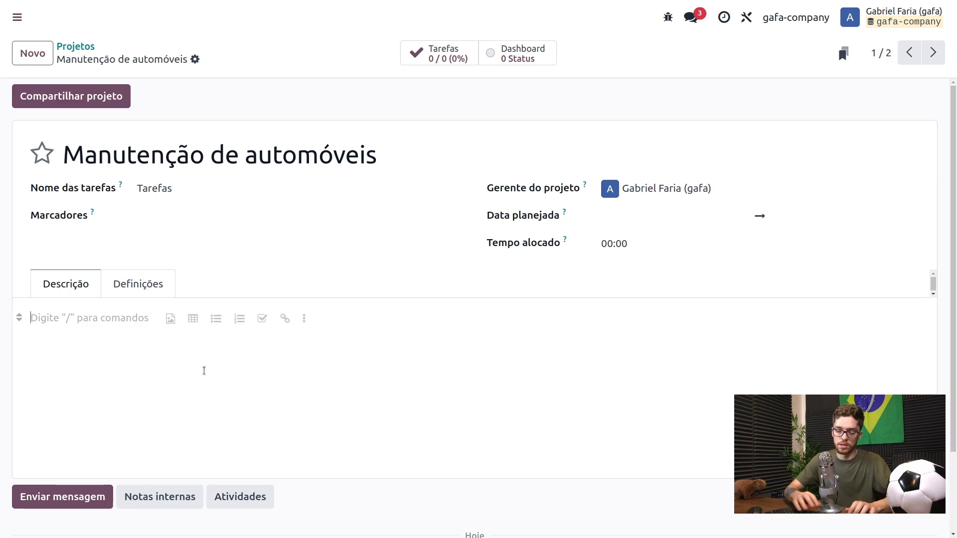
text(/)
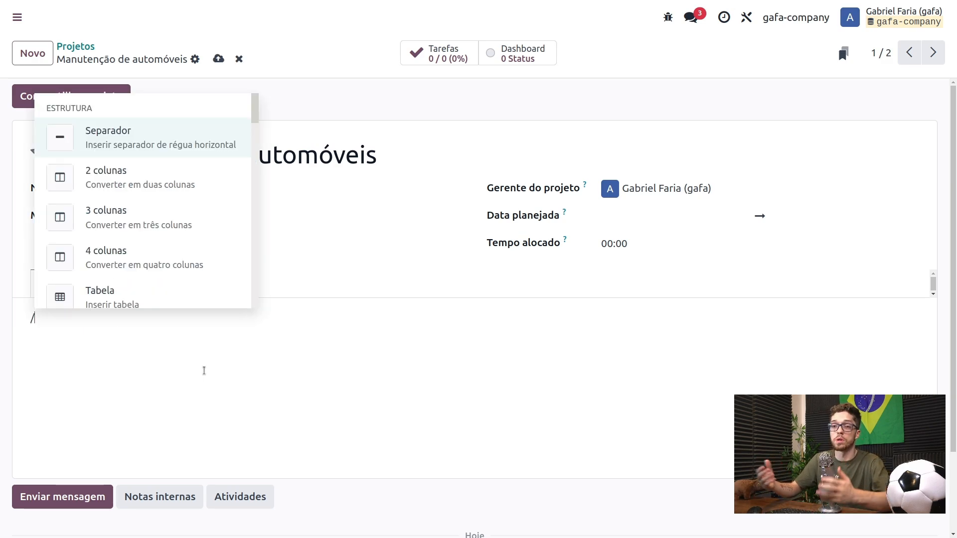
scroll(192, 224, down, 5)
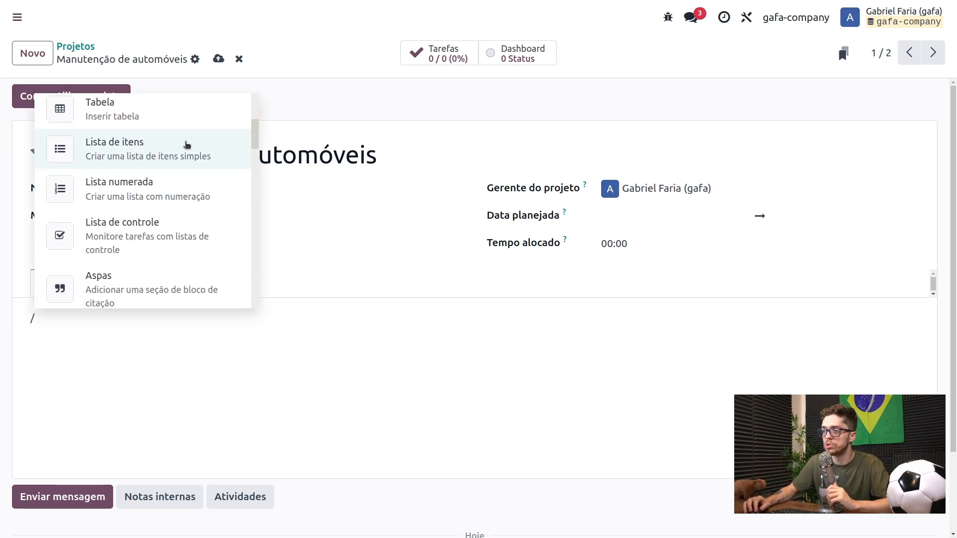
scroll(214, 266, down, 3)
scroll(150, 165, up, 2)
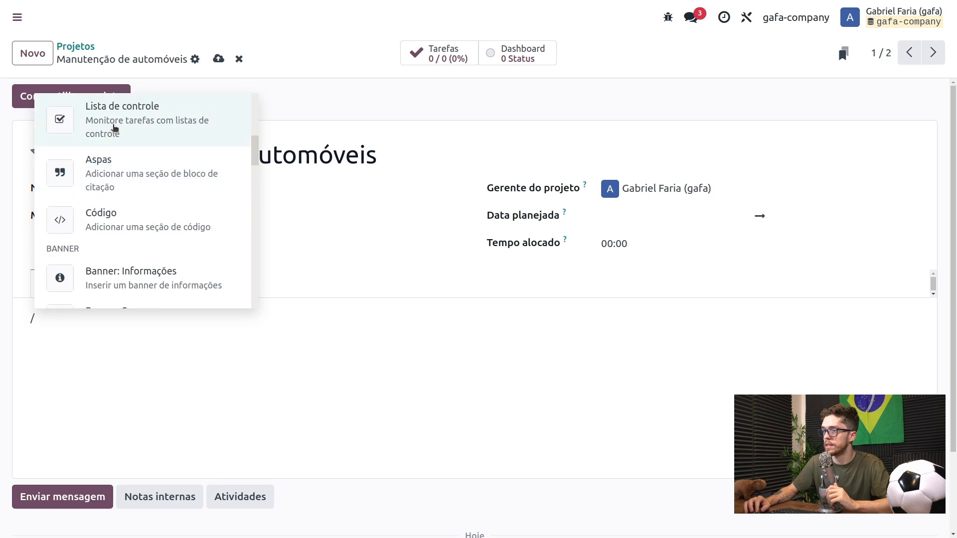
click(120, 160)
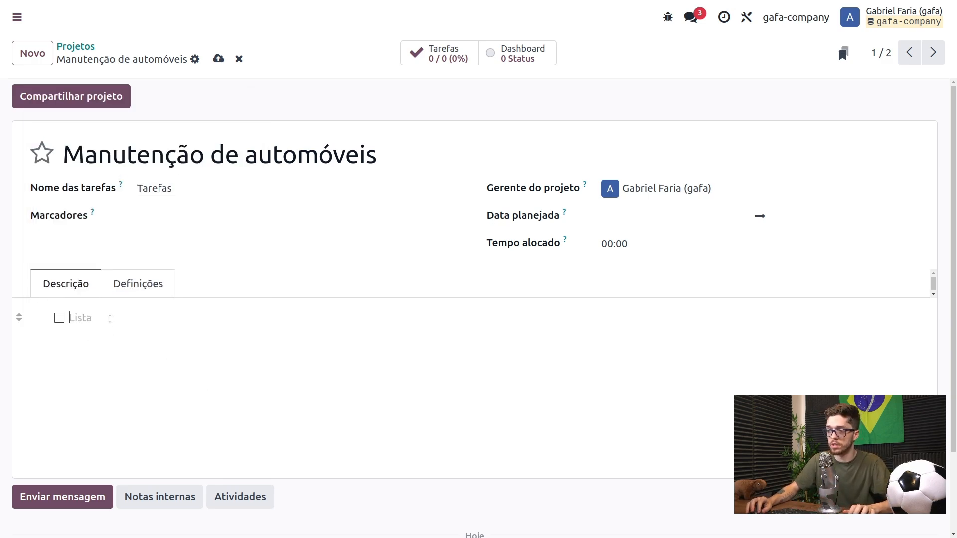
text(A fazer)
key(Return)
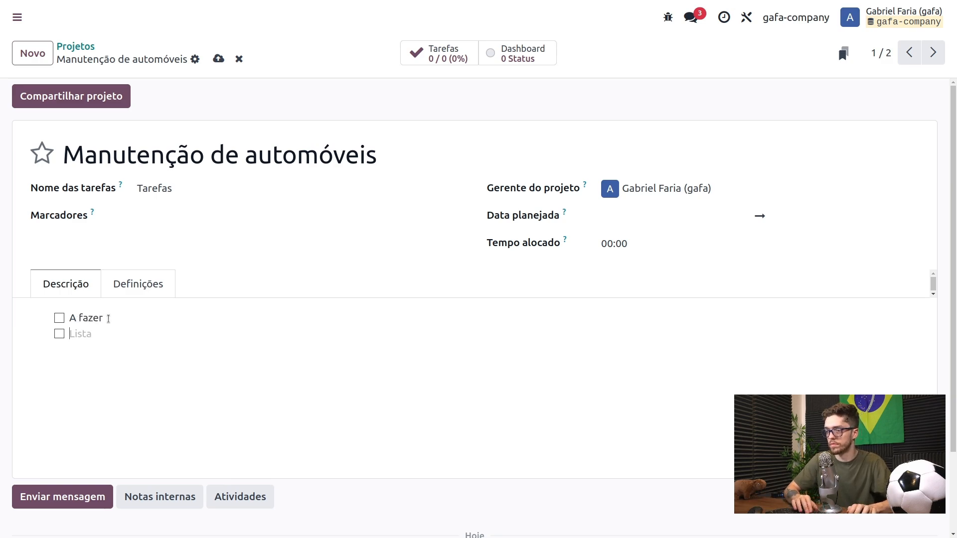
text(Afazer)
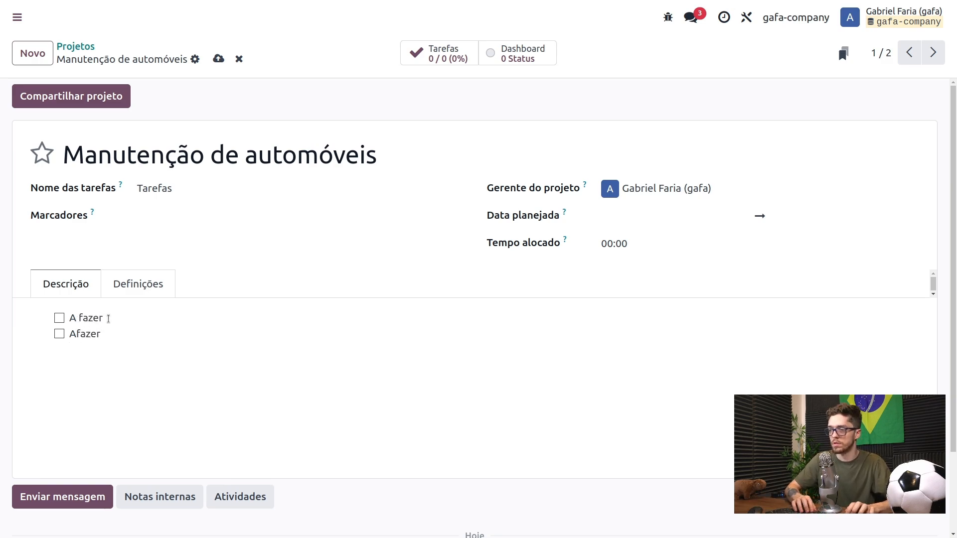
Delete both checklist items and clear the checklist from the project's description.
key(BackSpace)
key(BackSpace)
key(BackSpace)
key(BackSpace)
key(BackSpace)
key(BackSpace)
key(BackSpace)
key(BackSpace)
key(BackSpace)
key(BackSpace)
key(BackSpace)
key(BackSpace)
key(BackSpace)
key(BackSpace)
key(BackSpace)
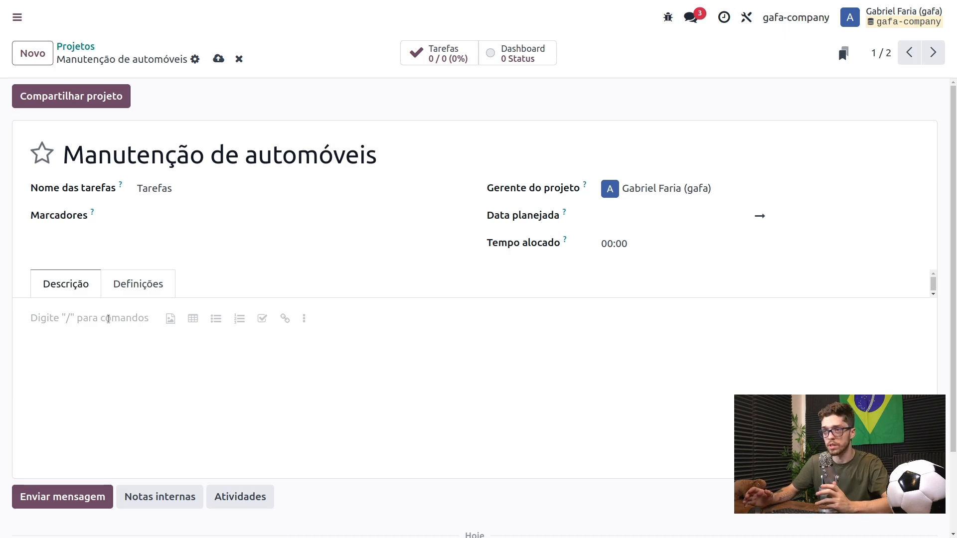
Review the project's settings for visibility, e-mail task creation, time management, sales and billing, and field service.
click(125, 287)
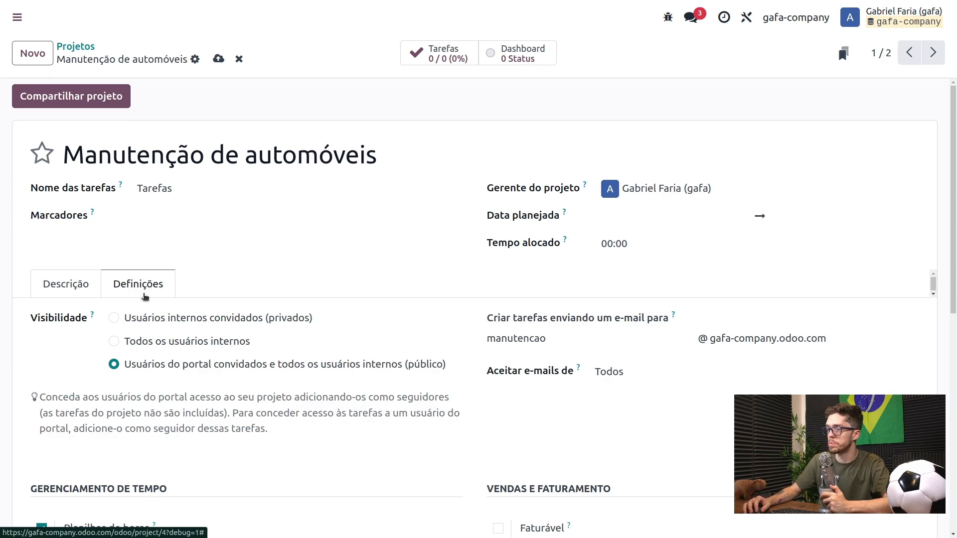
scroll(122, 299, down, 2)
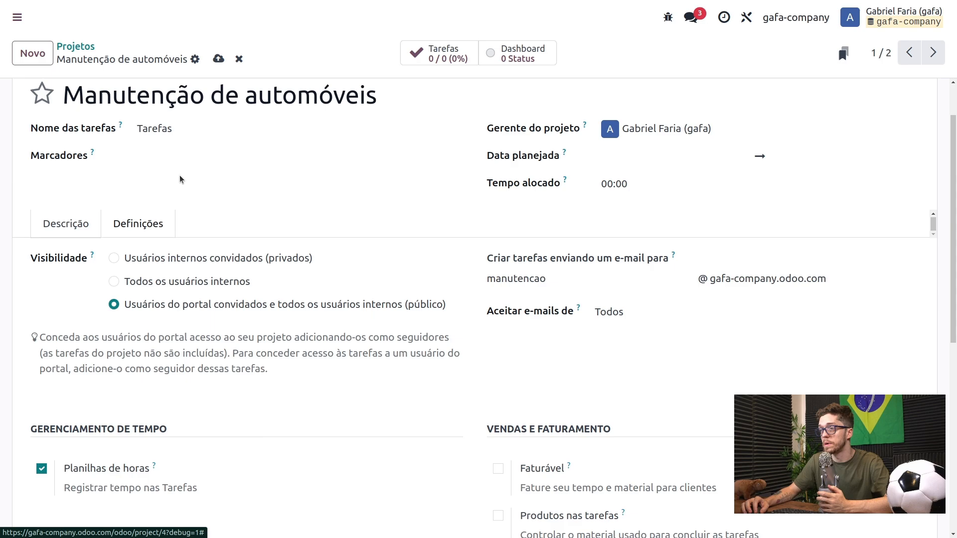
scroll(200, 168, down, 1)
scroll(265, 186, up, 3)
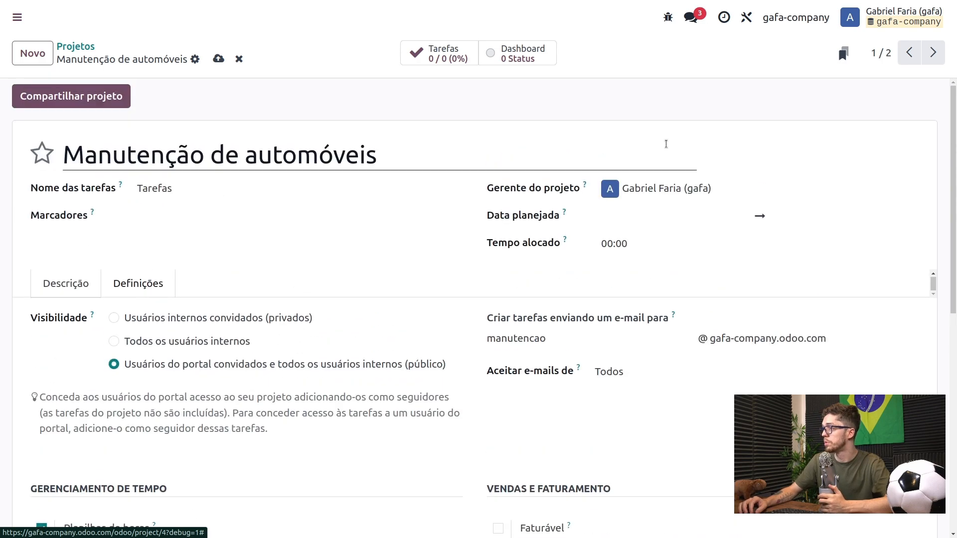
scroll(697, 187, down, 7)
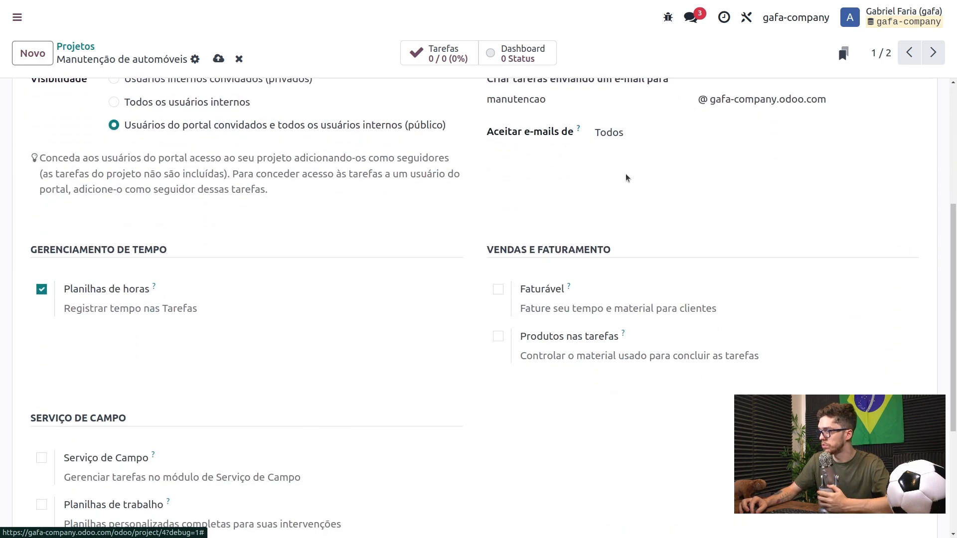
scroll(548, 200, down, 1)
scroll(544, 201, up, 5)
right_click(543, 201)
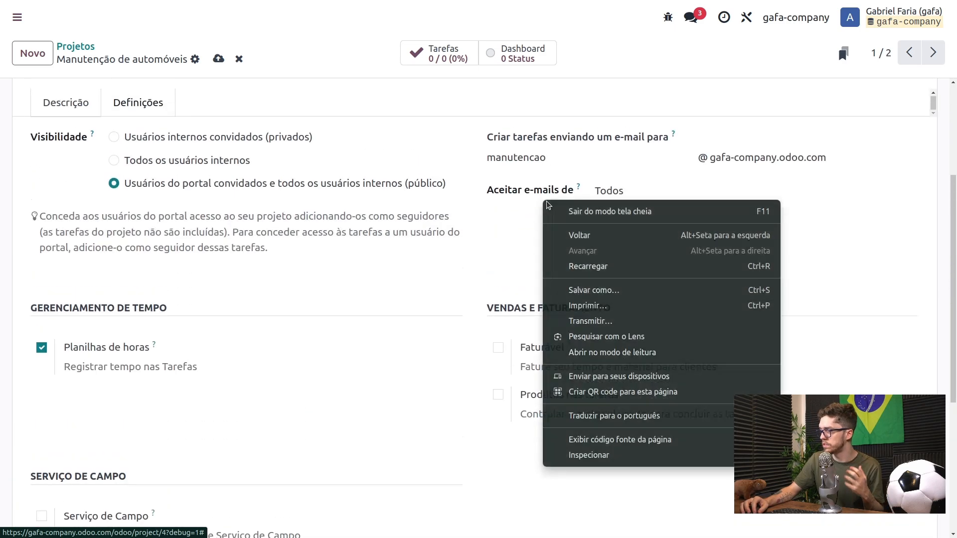
click(466, 211)
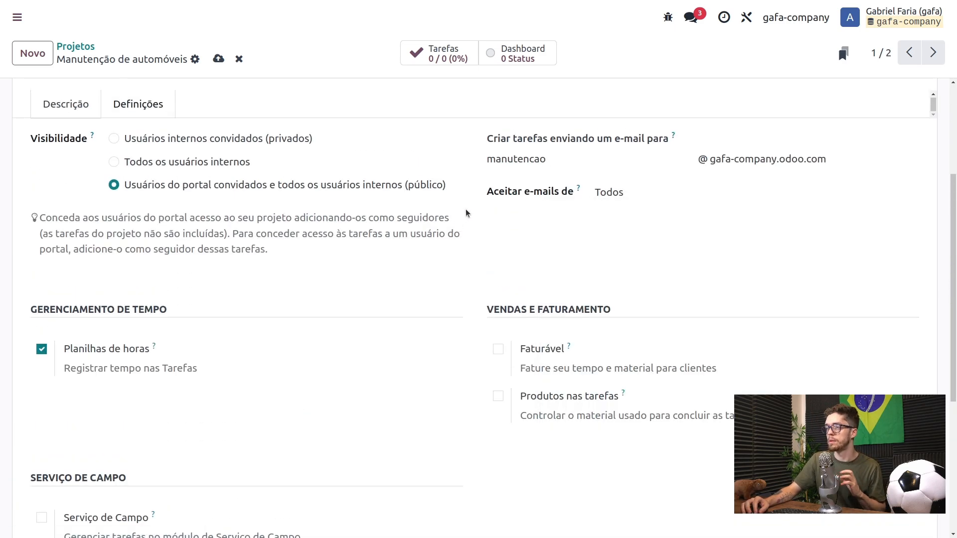
scroll(466, 208, up, 1)
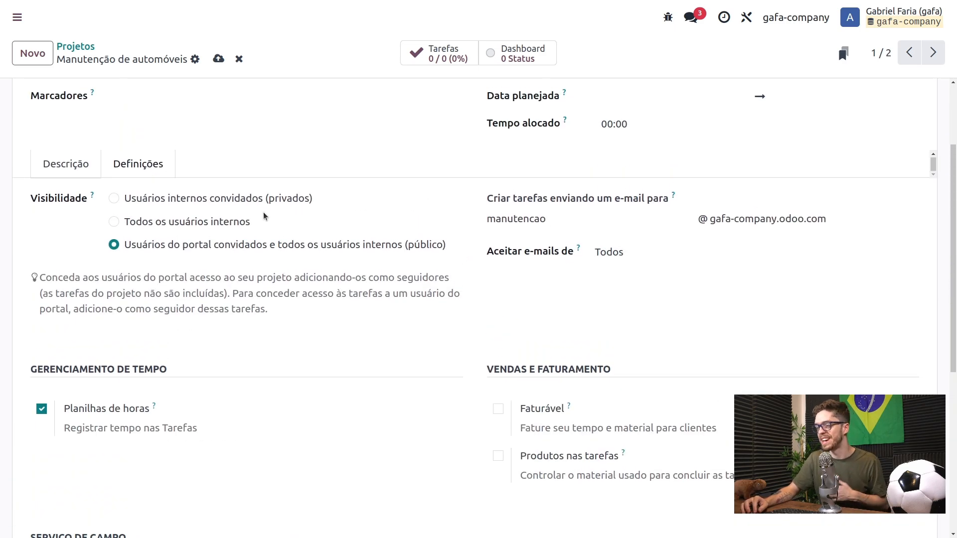
scroll(219, 147, up, 1)
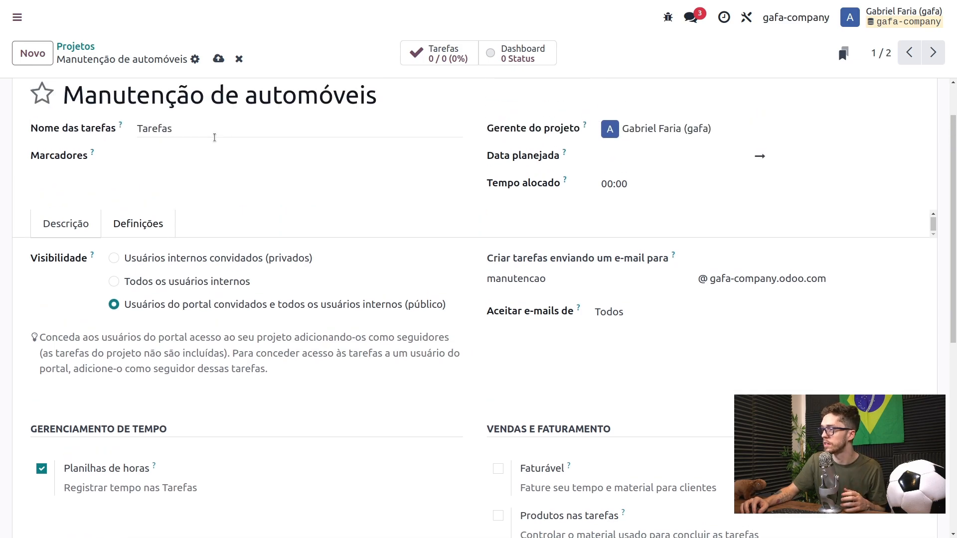
scroll(215, 141, up, 1)
Save the Manutenção de automóveis project and return to the project overview.
click(218, 59)
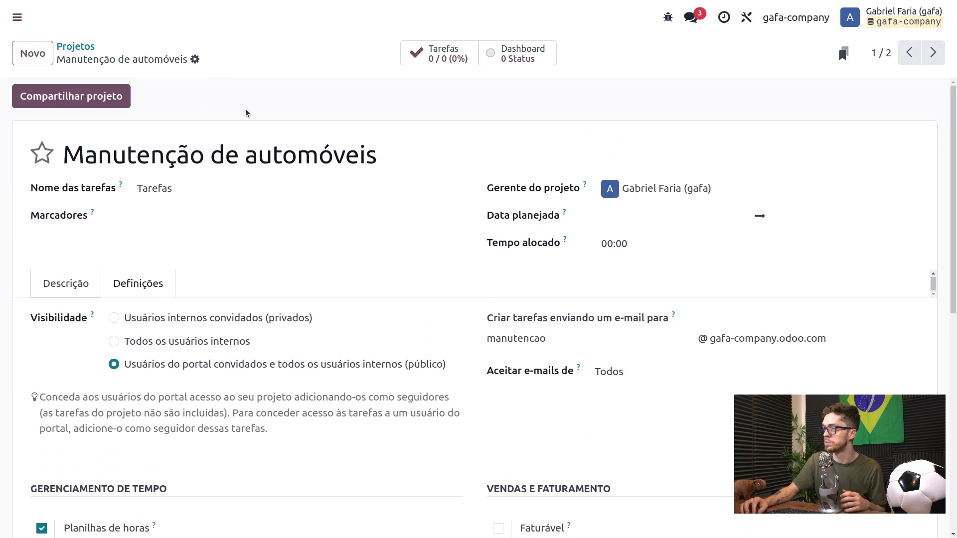
click(75, 47)
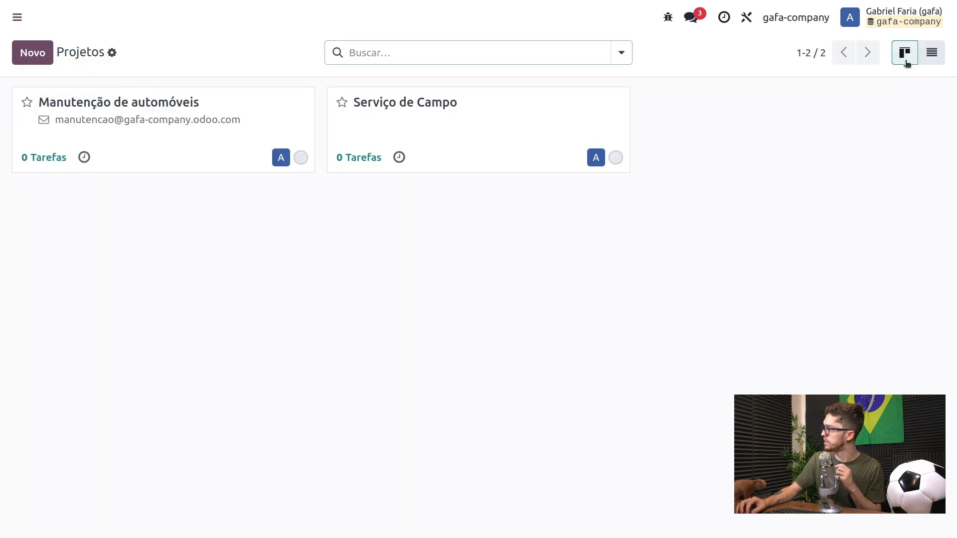
Open the Manutenção de automóveis project's form from the projects' list view, then go back to the projects' kanban view.
click(932, 56)
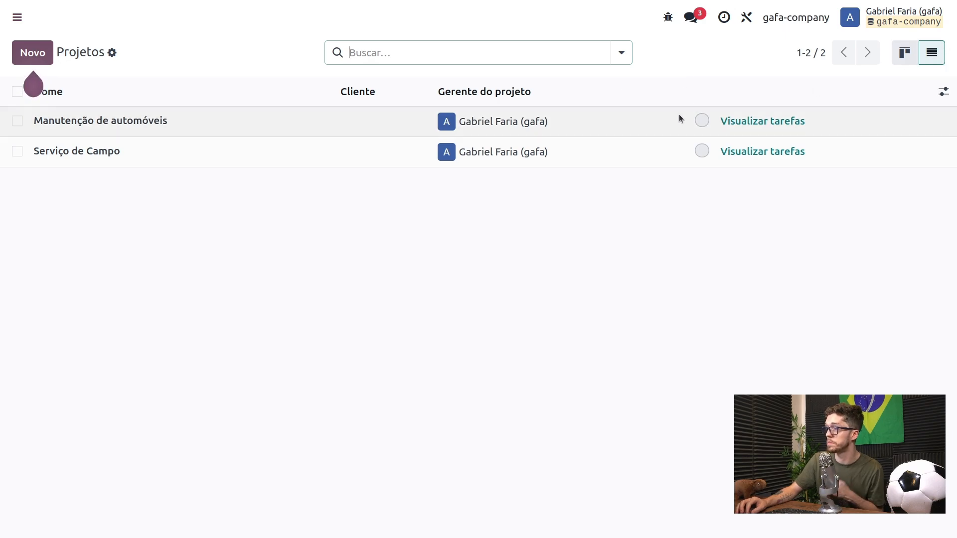
click(238, 121)
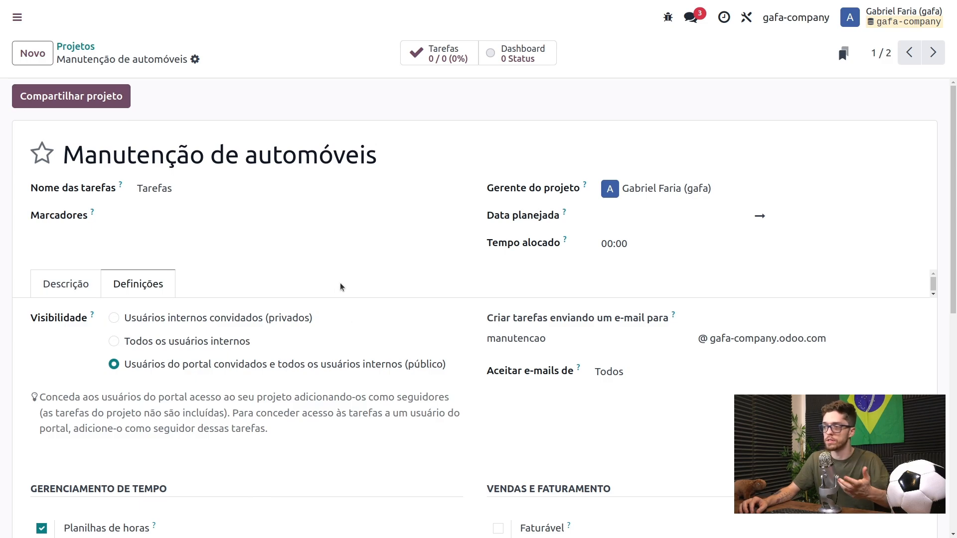
click(78, 46)
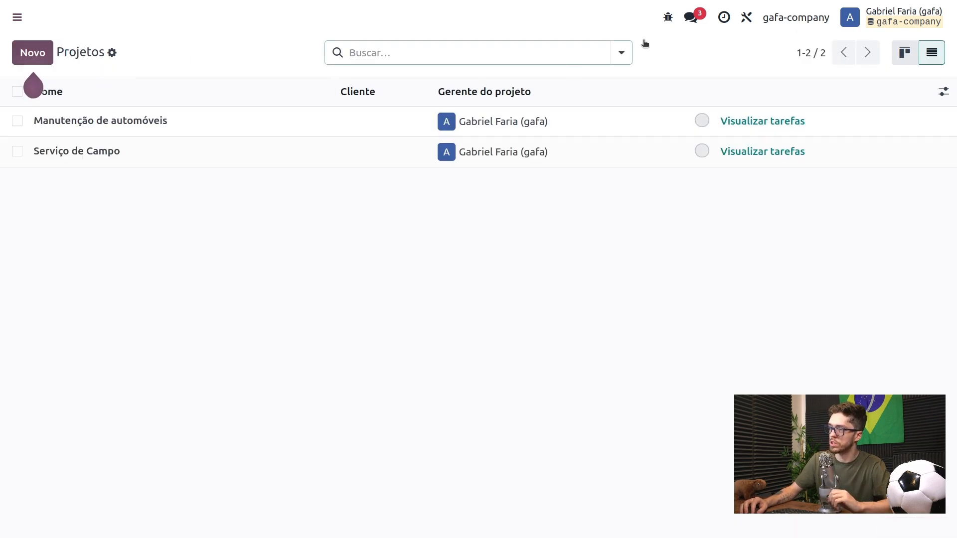
click(915, 55)
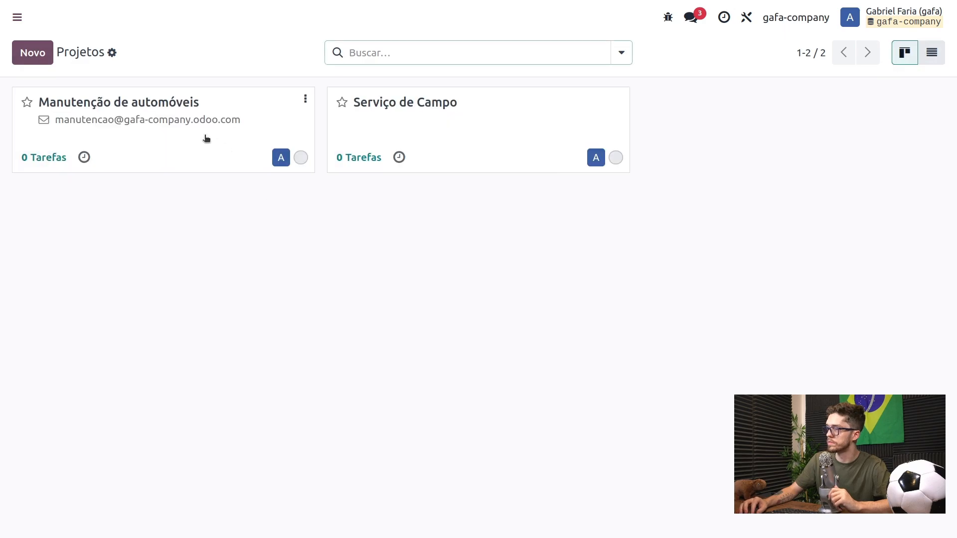
Open the Manutenção de automóveis task board and start a new task titled "Golf GTE ODOO2024" in the Novo stage.
click(95, 111)
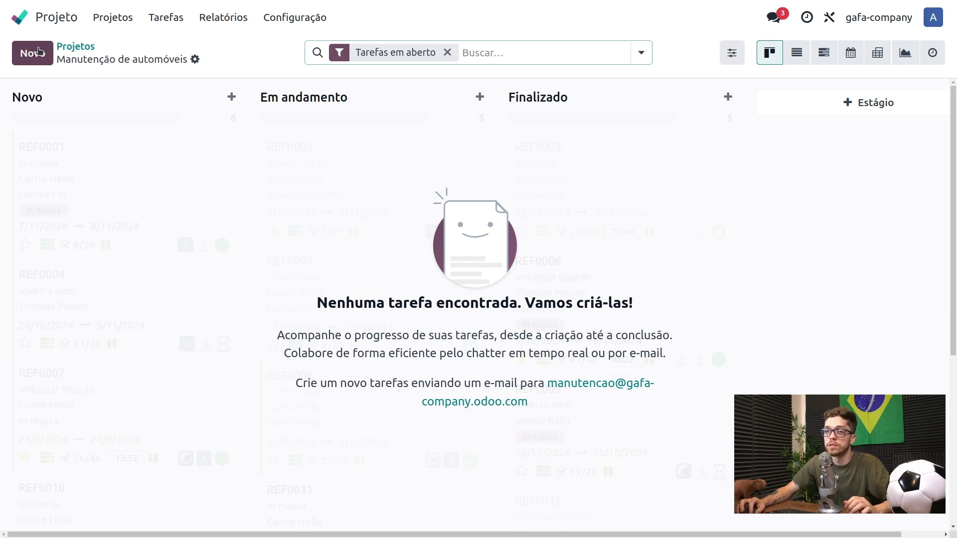
click(44, 54)
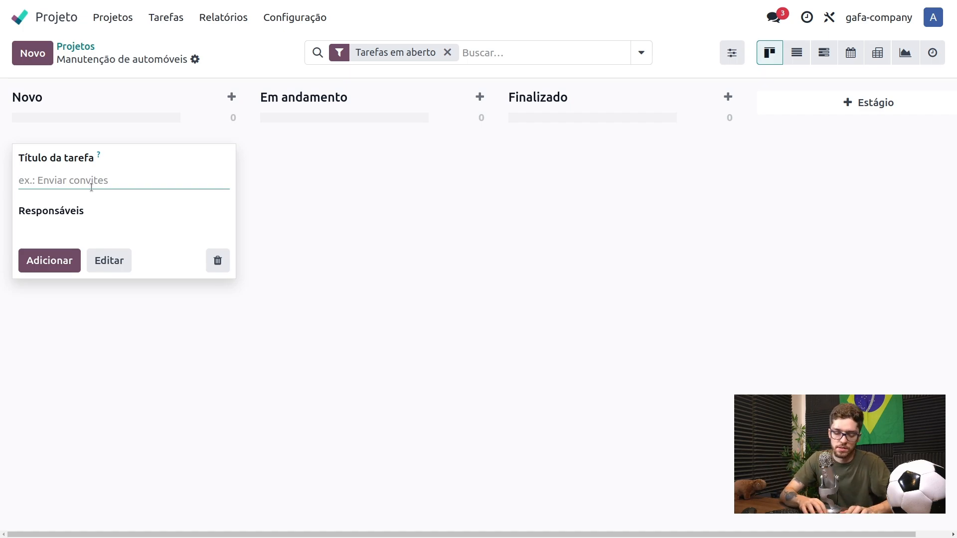
text(Golf)
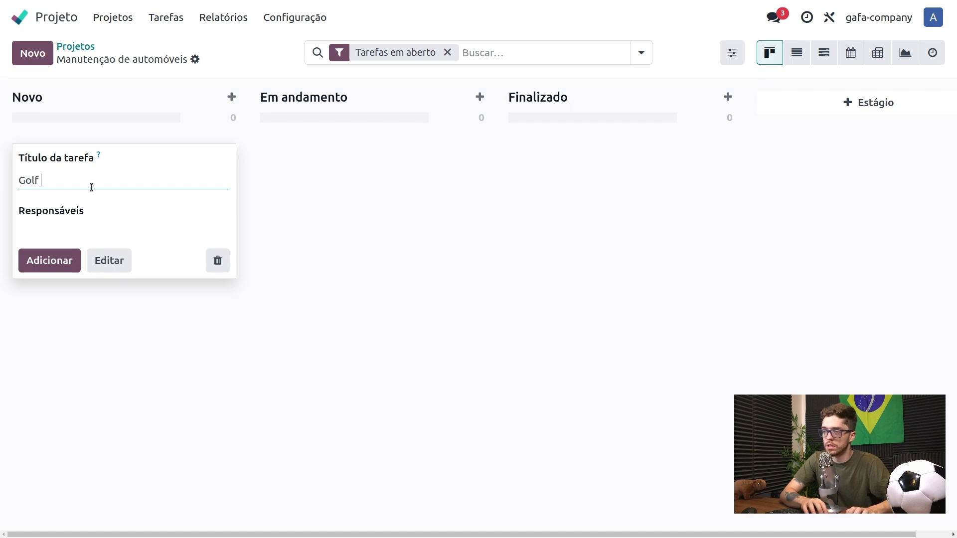
text( GTE)
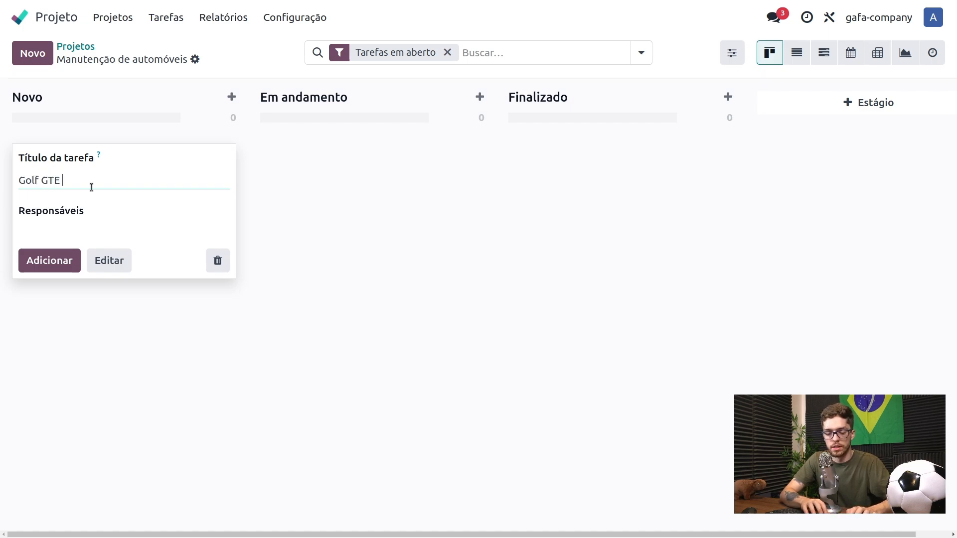
text( ODOO)
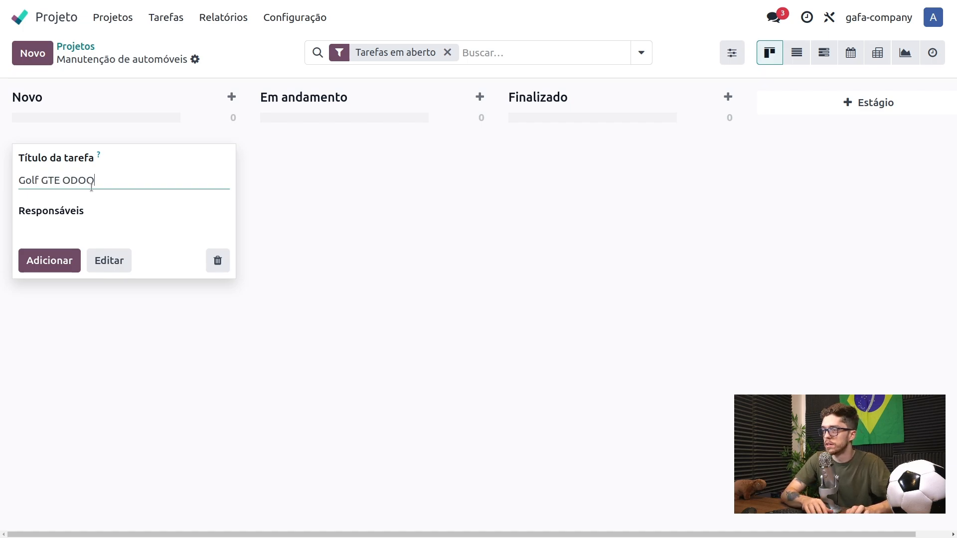
text(2024)
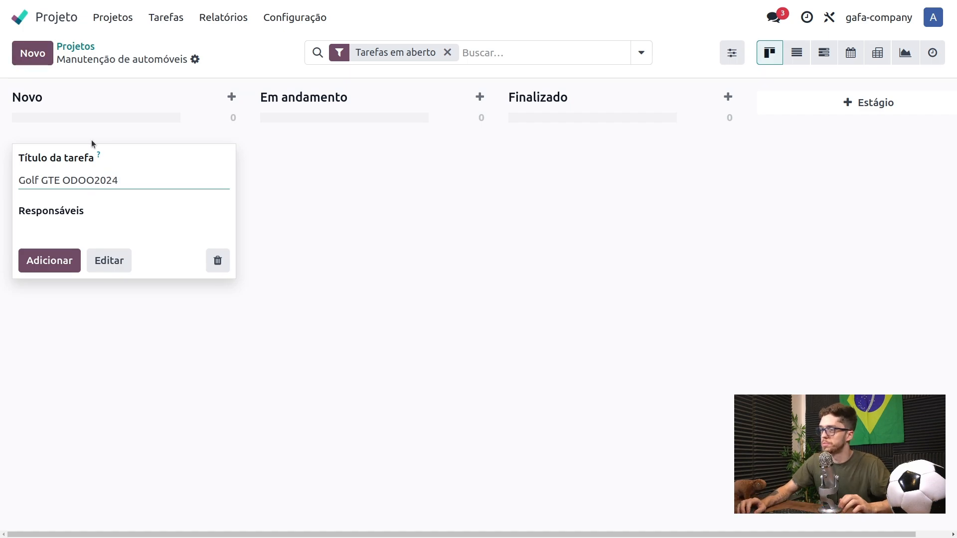
Assign the third and fourth suggested users as the task's Responsáveis, add the task, and close the quick-create form.
click(146, 236)
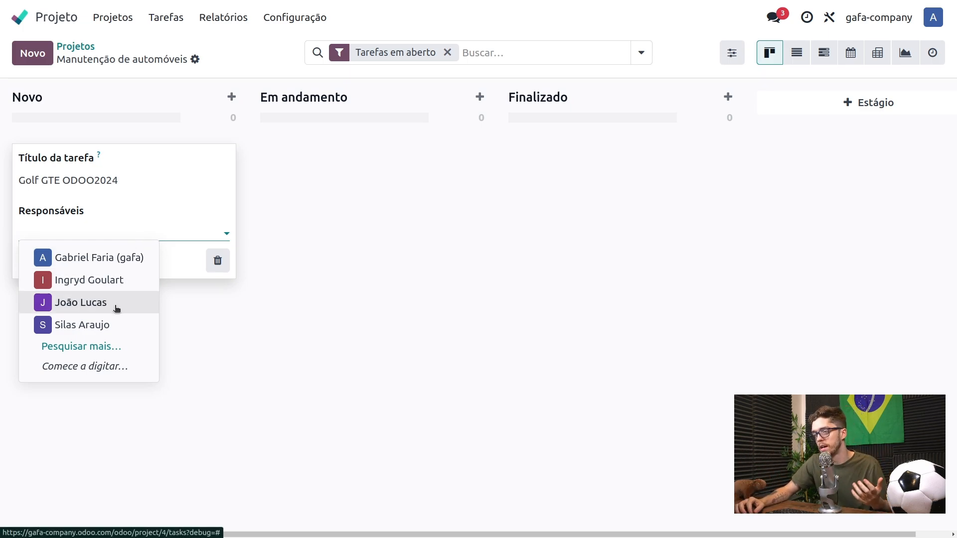
click(116, 308)
click(135, 231)
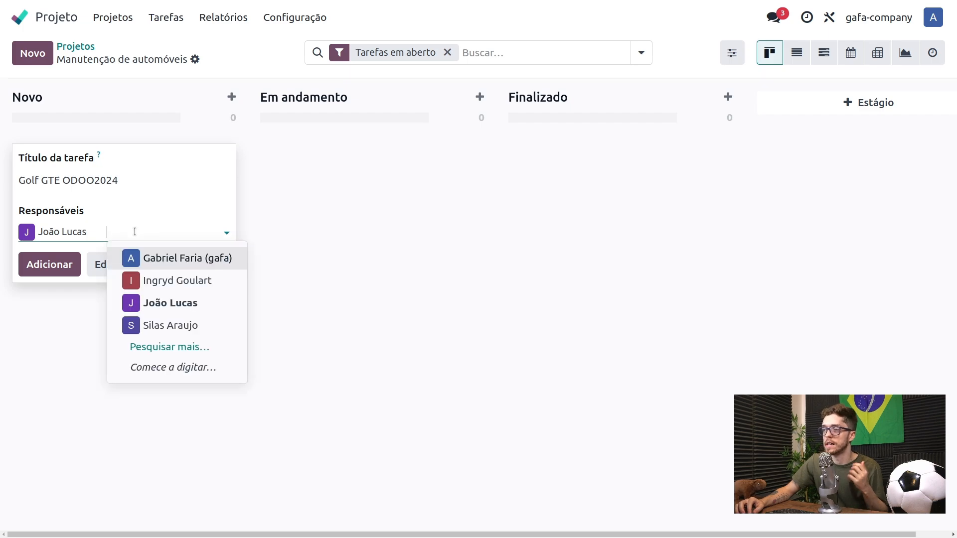
click(171, 326)
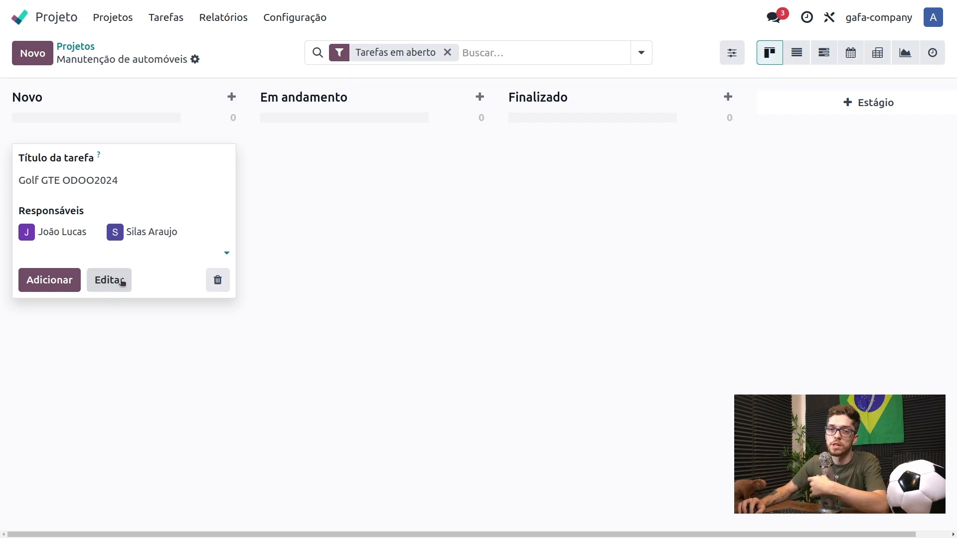
click(68, 282)
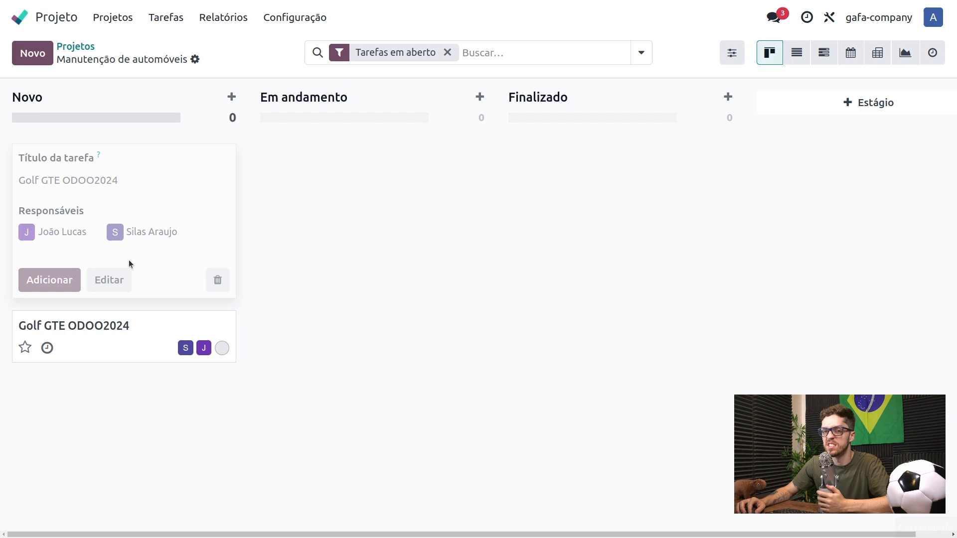
click(320, 292)
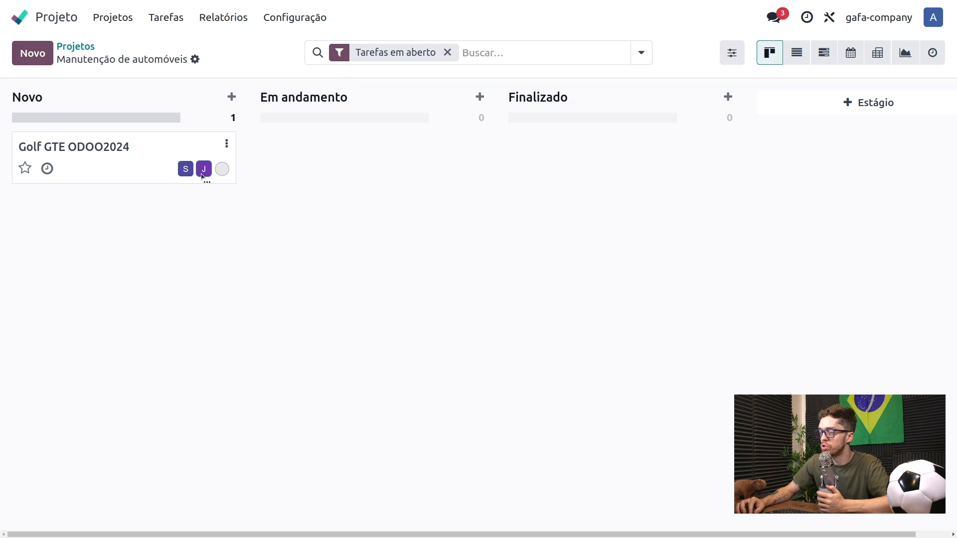
mouse_move(186, 170)
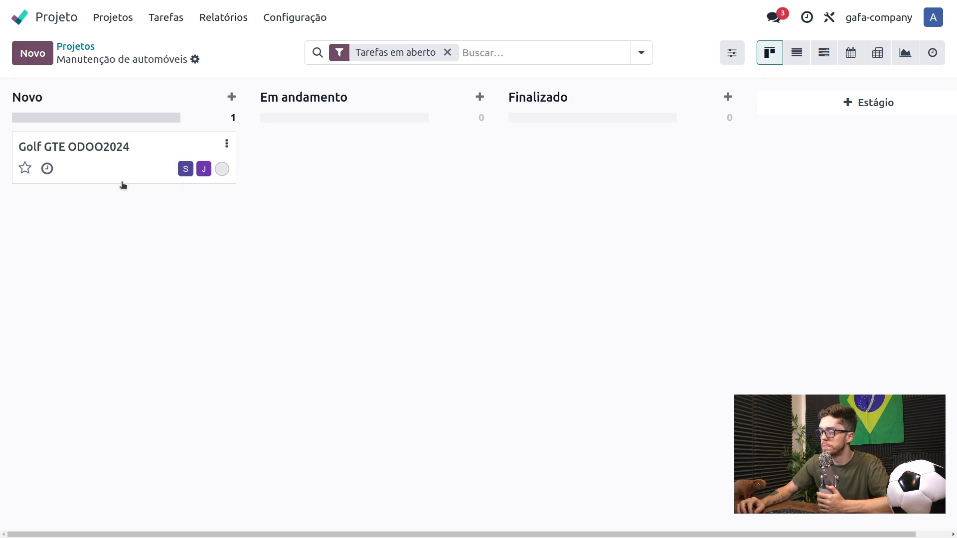
Toggle high priority on the Golf GTE ODOO2024 task, then move its card to Finalizado, view its form, and return it to Novo.
click(25, 169)
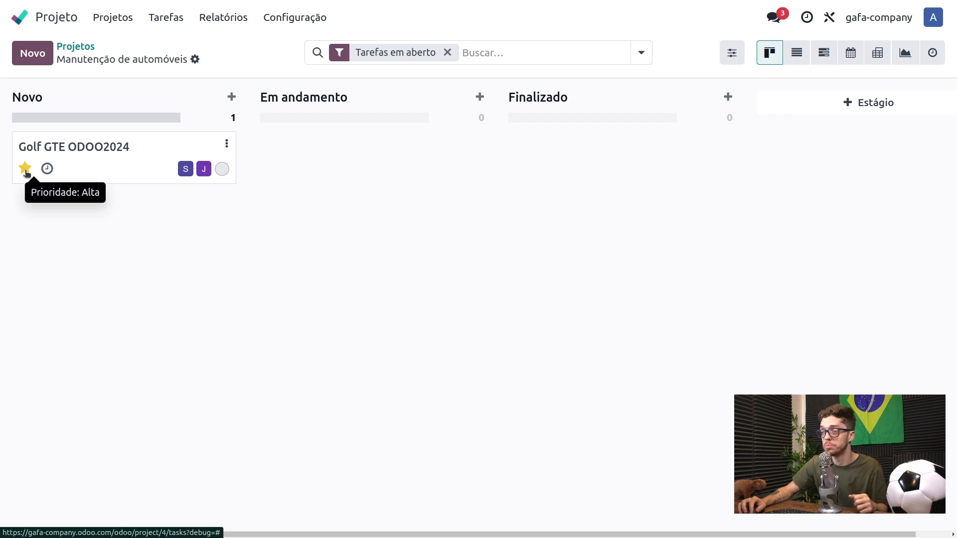
click(26, 169)
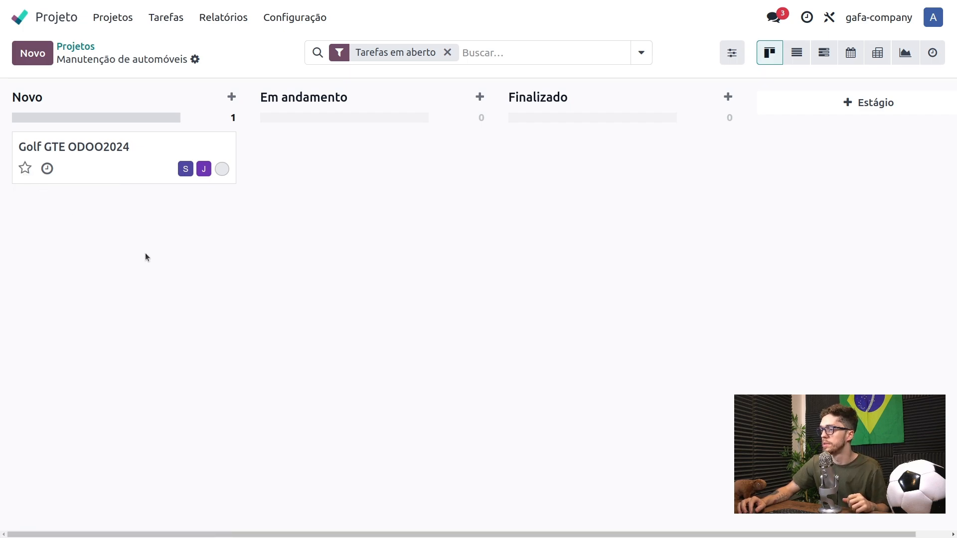
drag(110, 154, 575, 174)
click(569, 180)
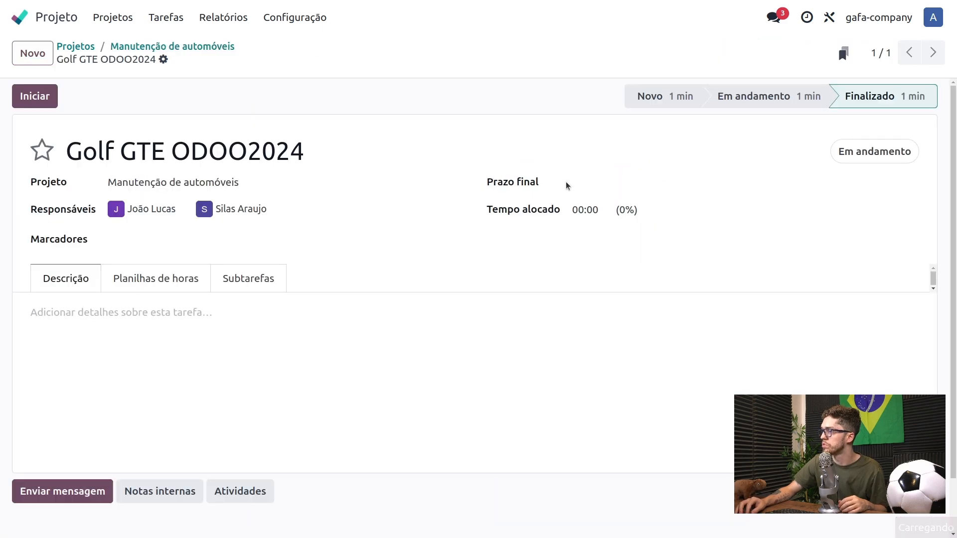
click(128, 53)
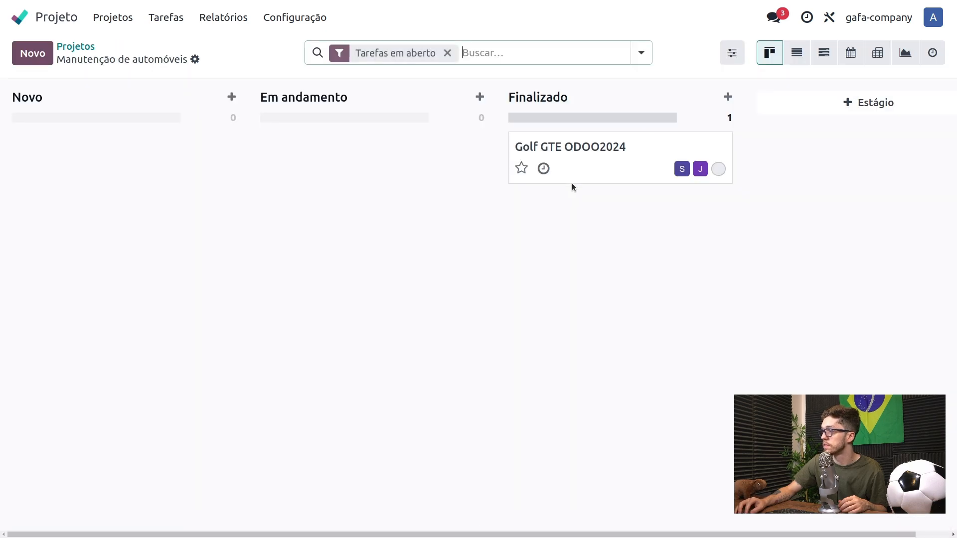
drag(593, 158, 105, 147)
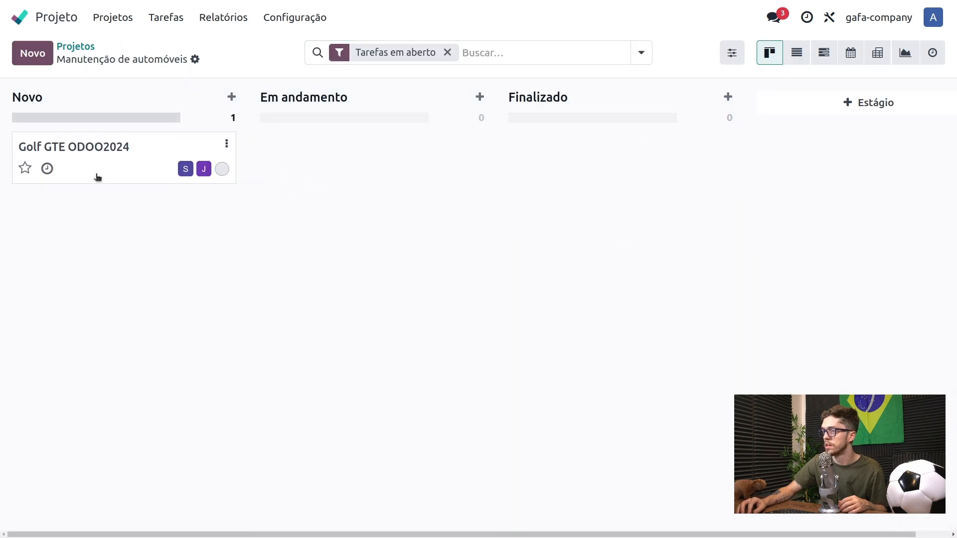
Open the Golf GTE ODOO2024 task, add the CARRO tag under Marcadores, save it, and return to the task board.
click(93, 163)
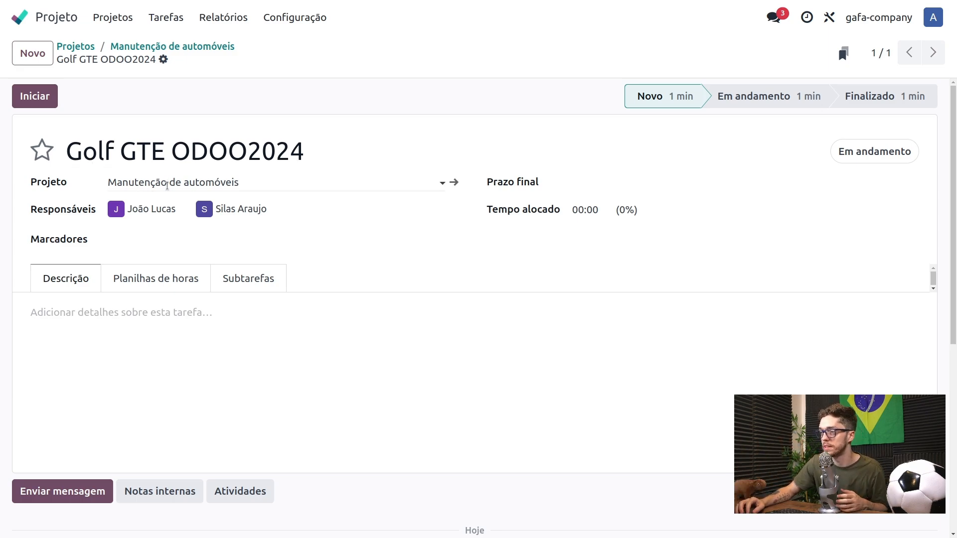
click(306, 147)
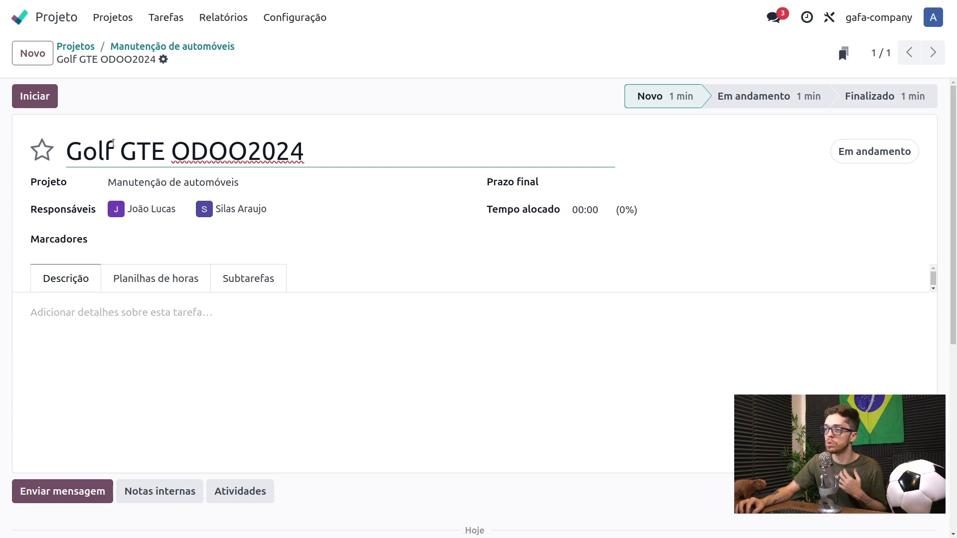
click(268, 189)
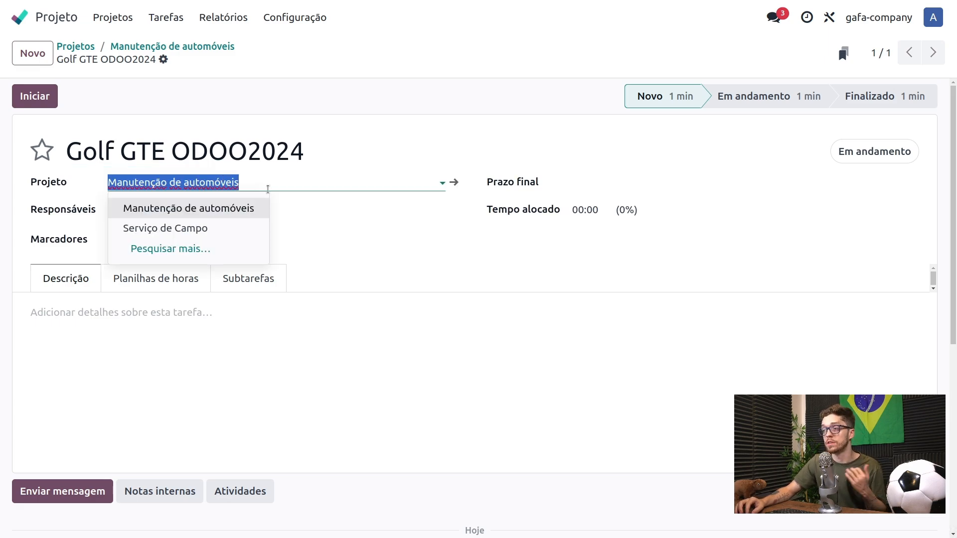
click(295, 203)
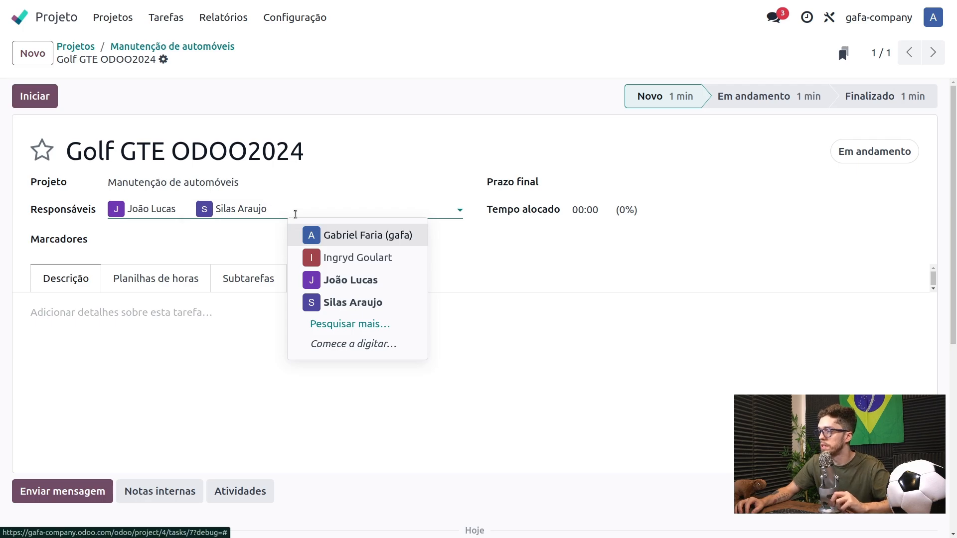
click(243, 241)
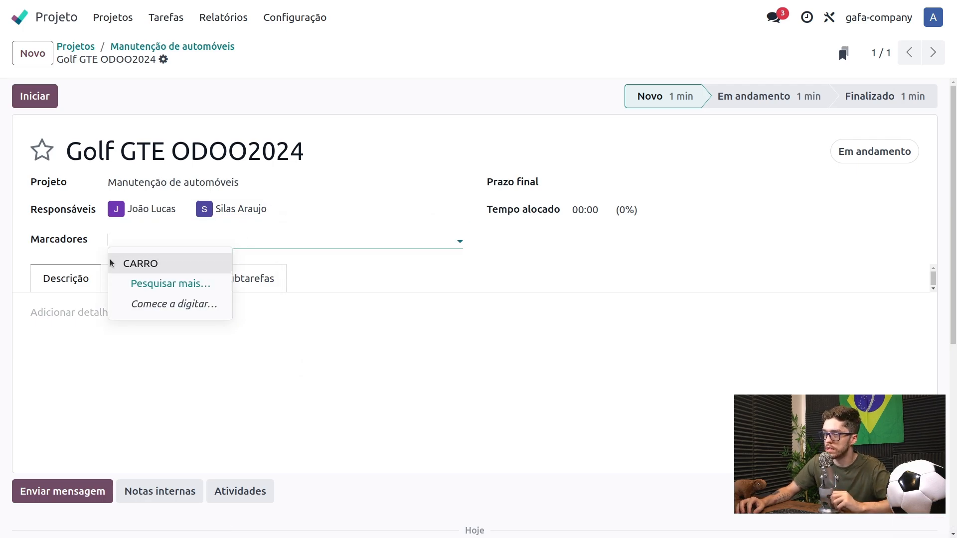
click(150, 264)
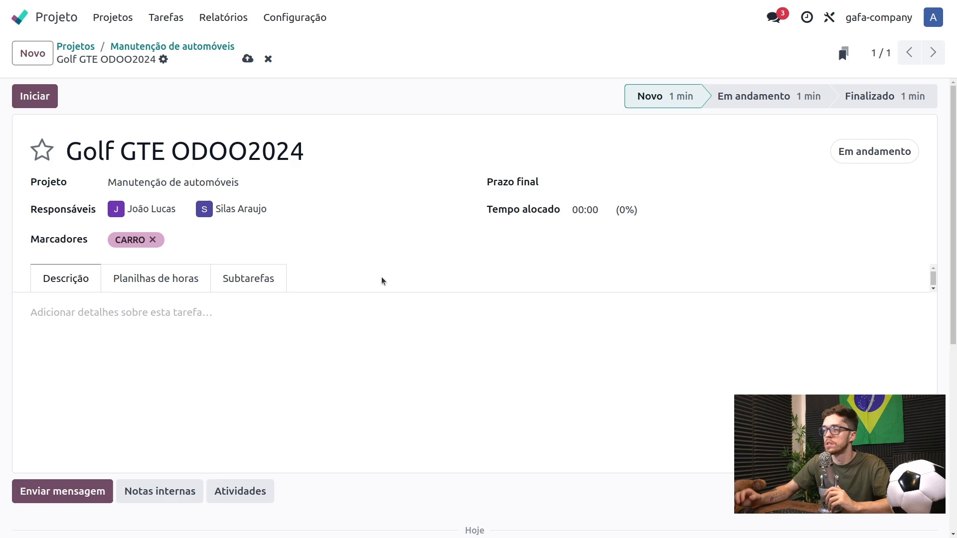
click(246, 60)
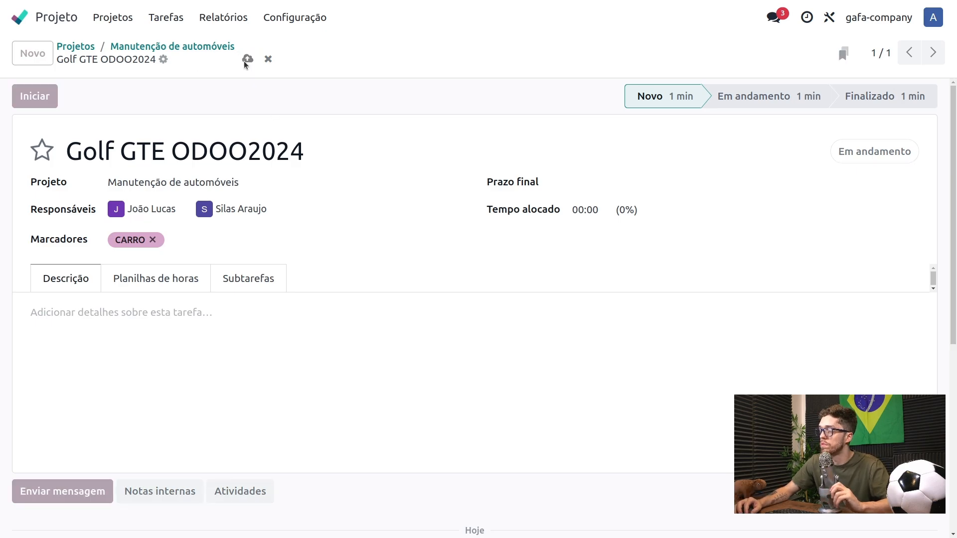
click(150, 50)
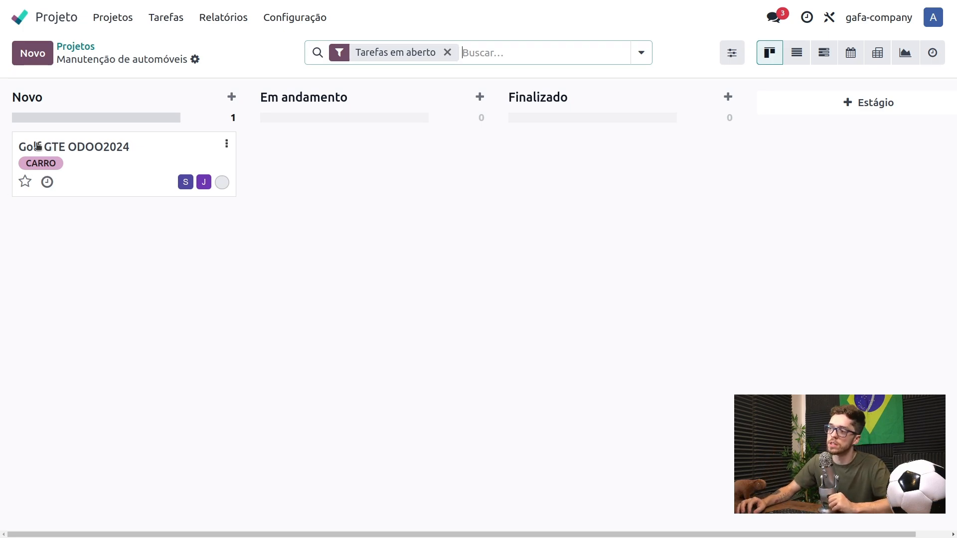
Reopen the Golf GTE ODOO2024 task and set Prazo final to 29/10/2024 14:00:00 and Tempo alocado to 4 hours.
click(145, 157)
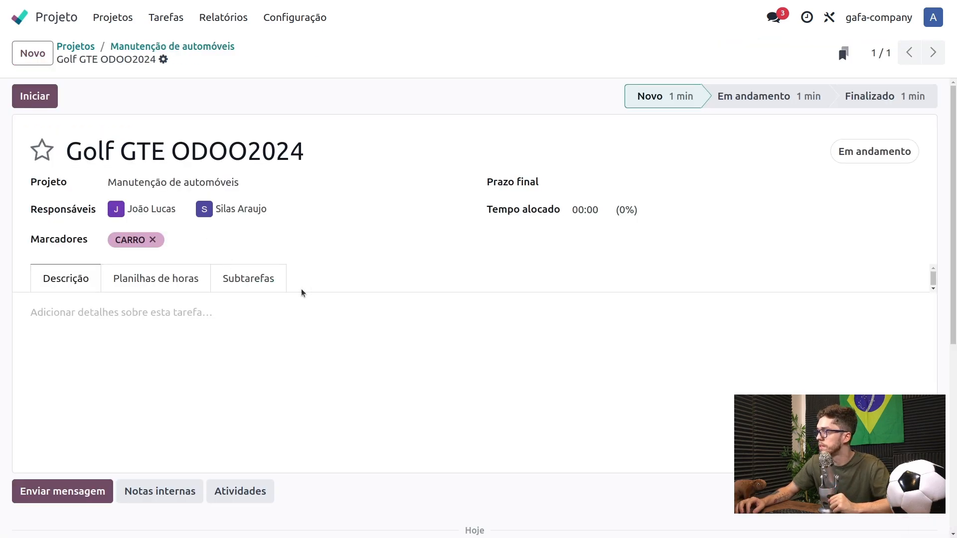
click(578, 185)
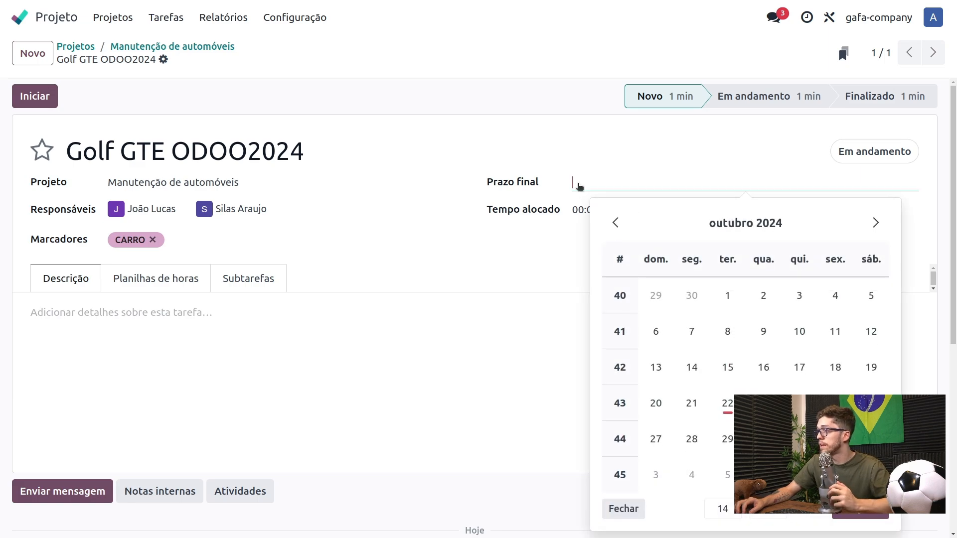
click(716, 440)
click(597, 141)
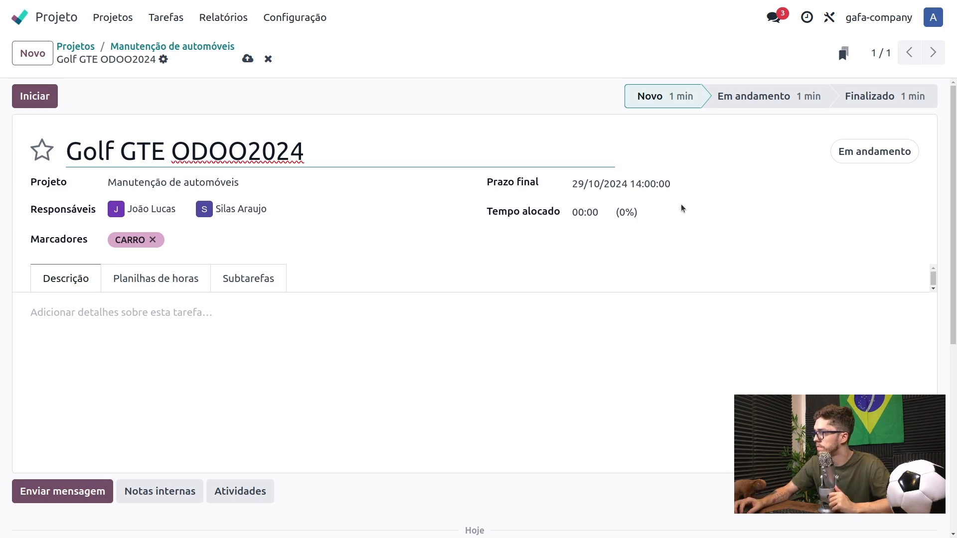
click(582, 213)
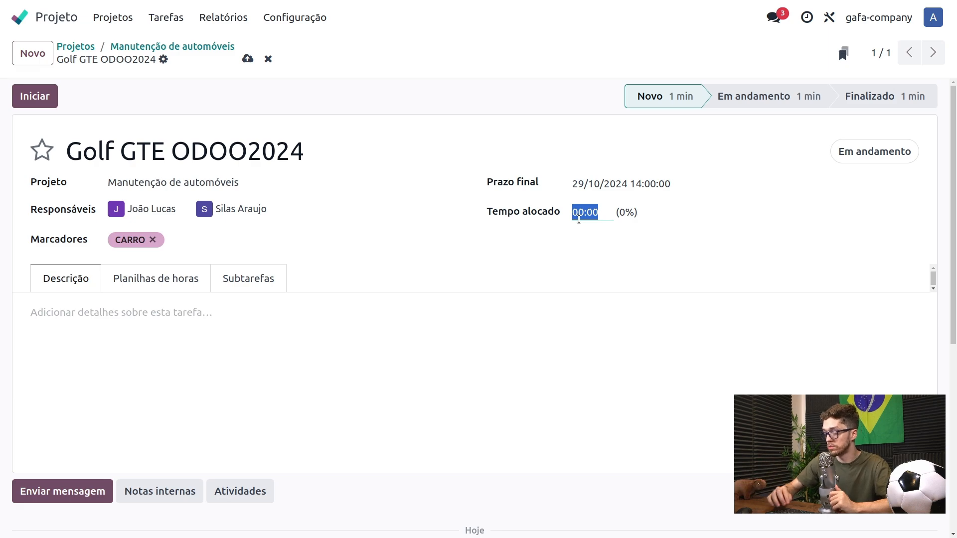
text(4)
click(589, 247)
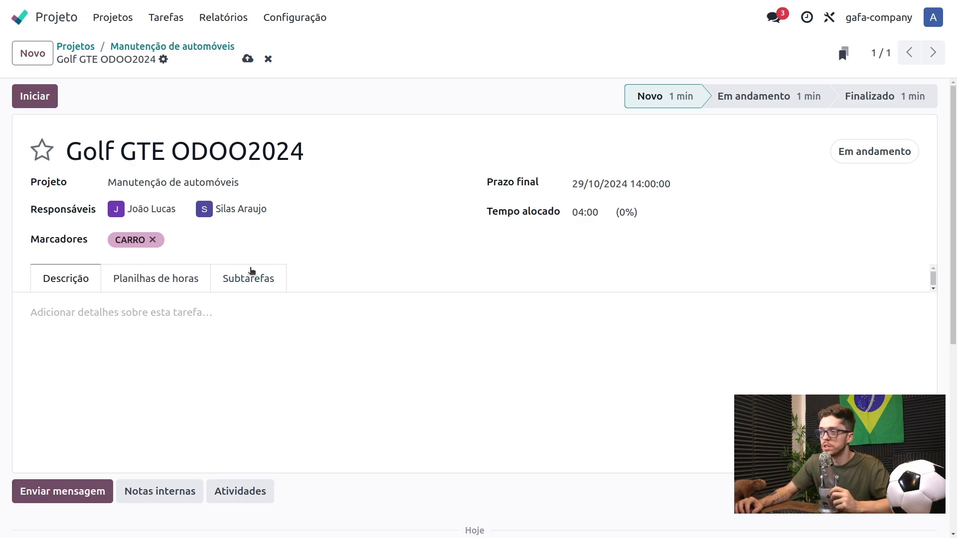
Insert a table with three columns and two rows in the task's Descrição.
click(95, 314)
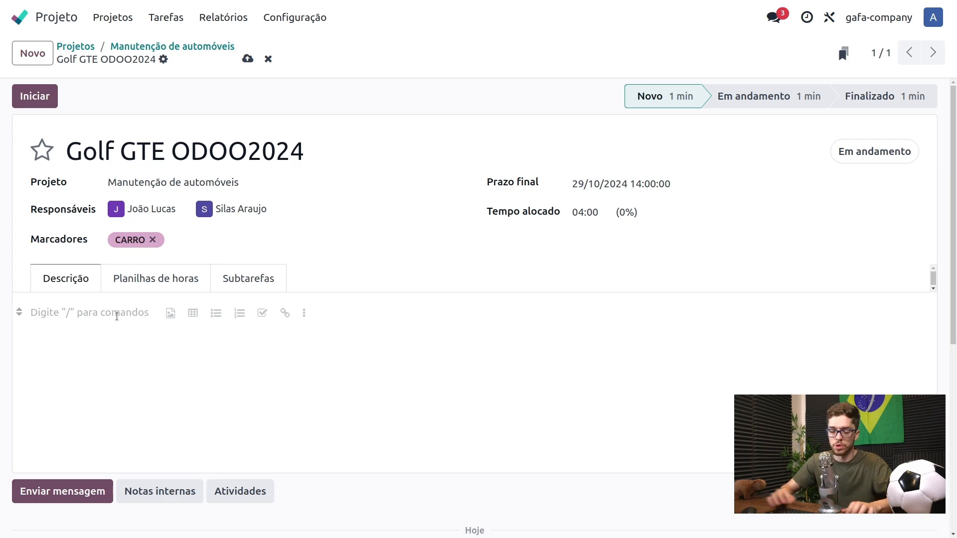
text(/)
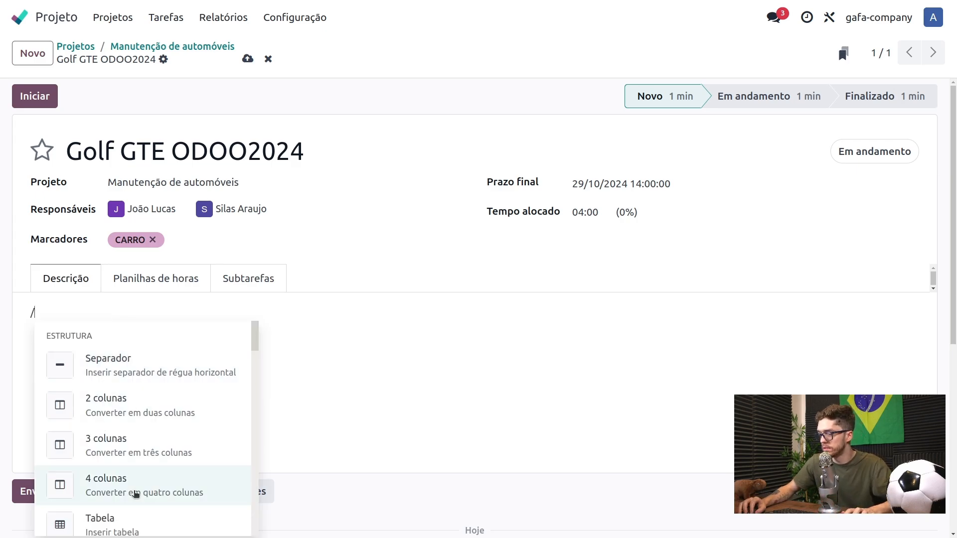
click(143, 524)
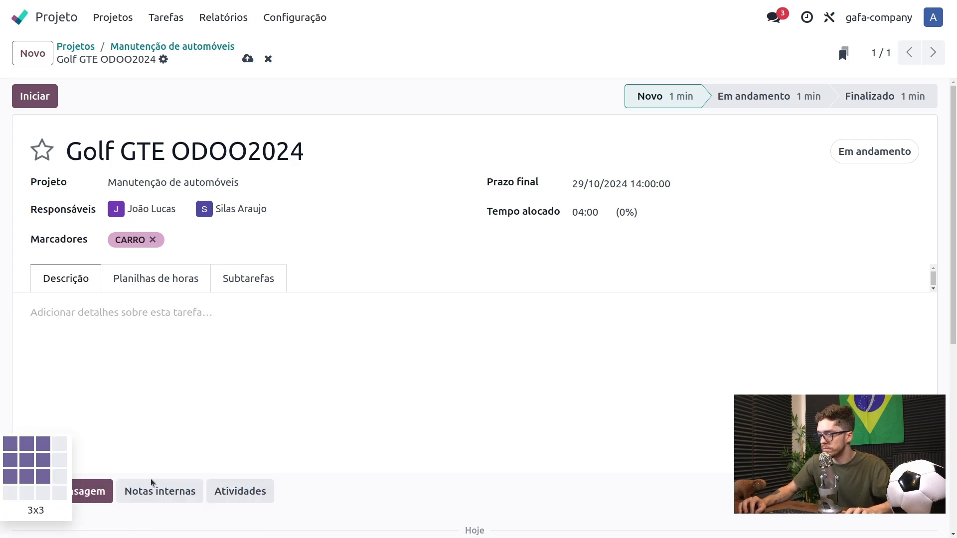
click(46, 480)
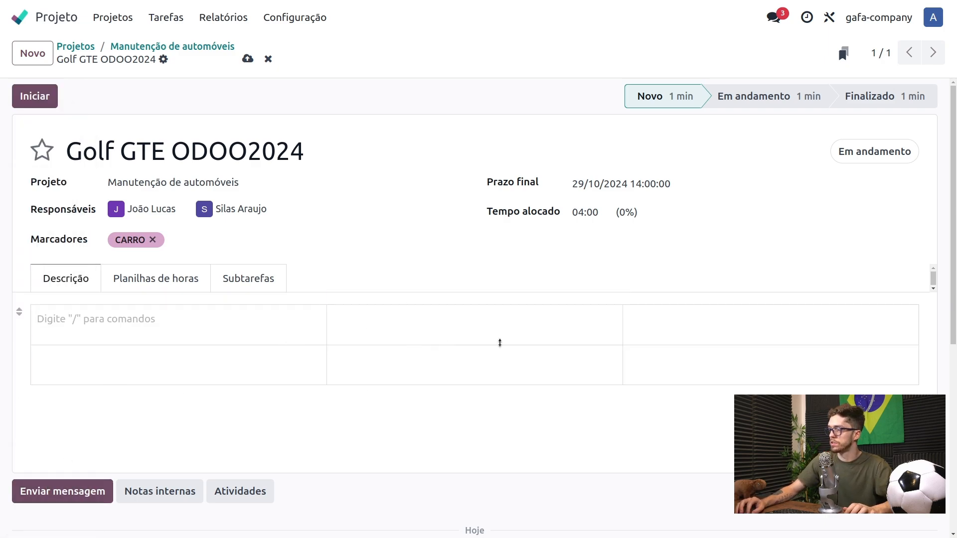
click(568, 338)
click(725, 337)
click(718, 352)
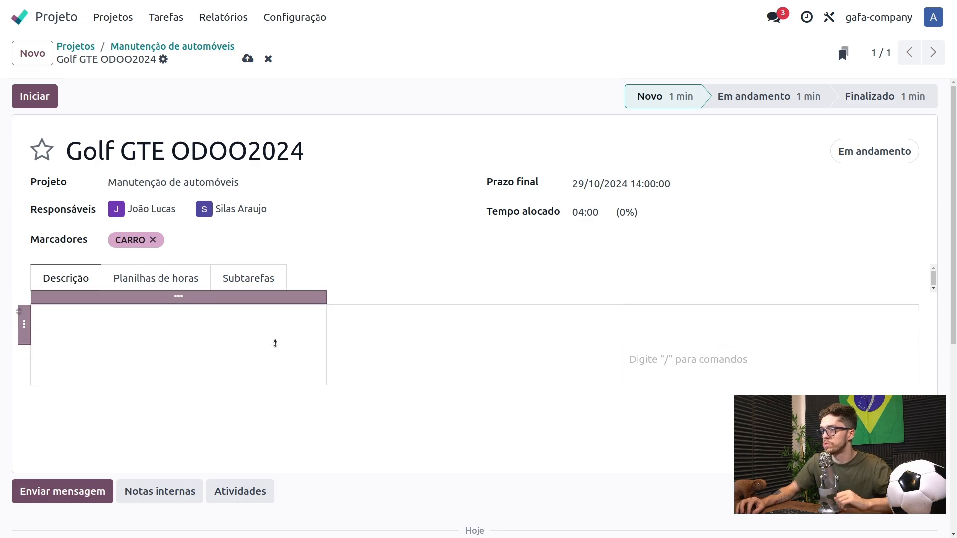
click(261, 314)
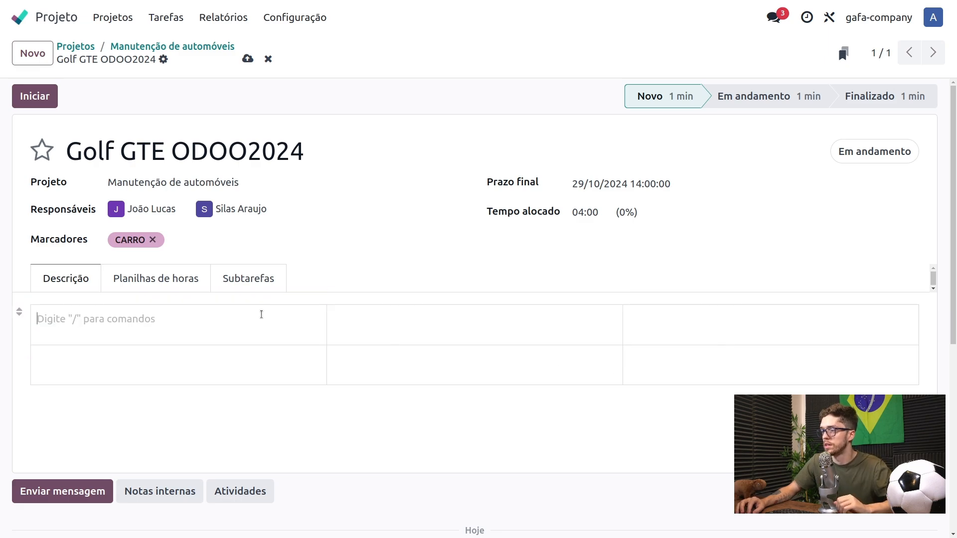
click(343, 323)
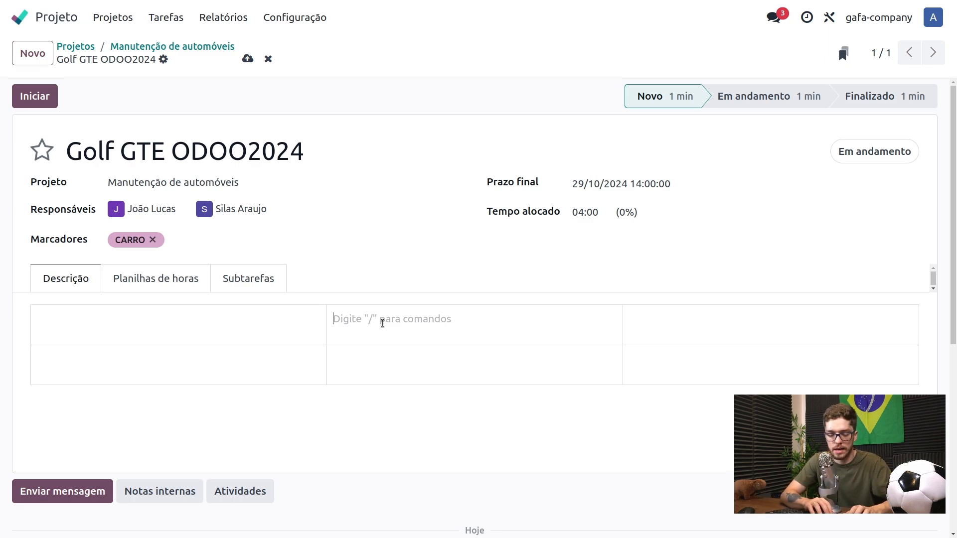
Fill the table's first row with the headings "Nome da peça", "Problema identificado" and "Vai ser reposta:".
click(301, 319)
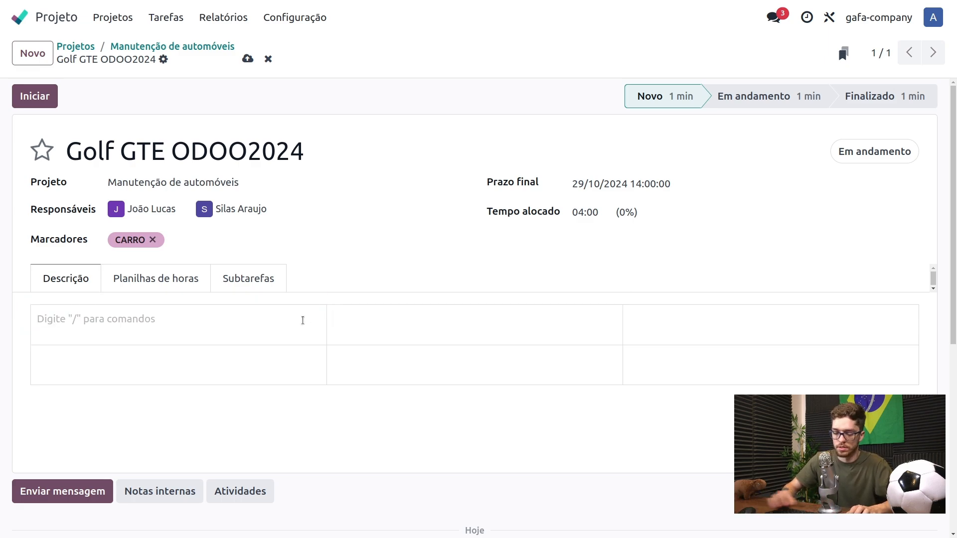
text(Nome da peça)
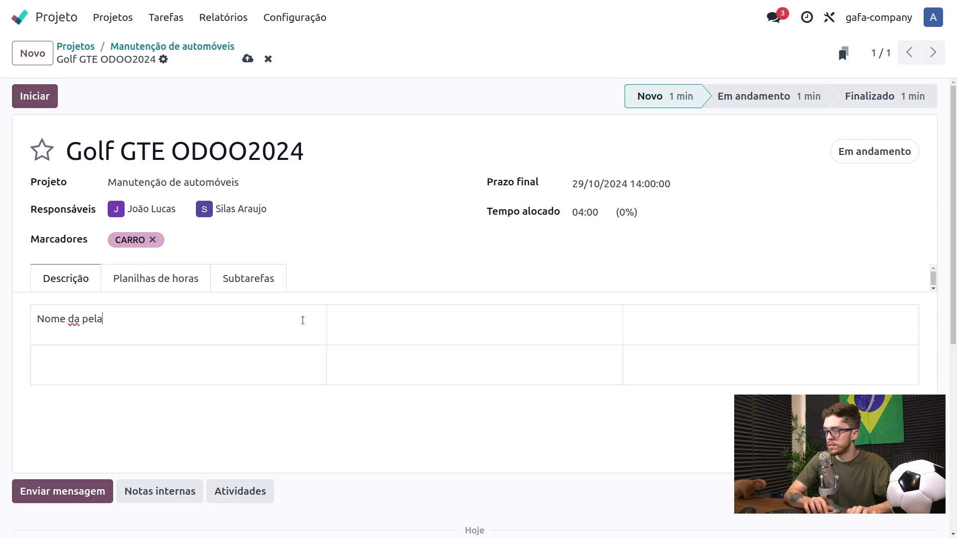
click(370, 328)
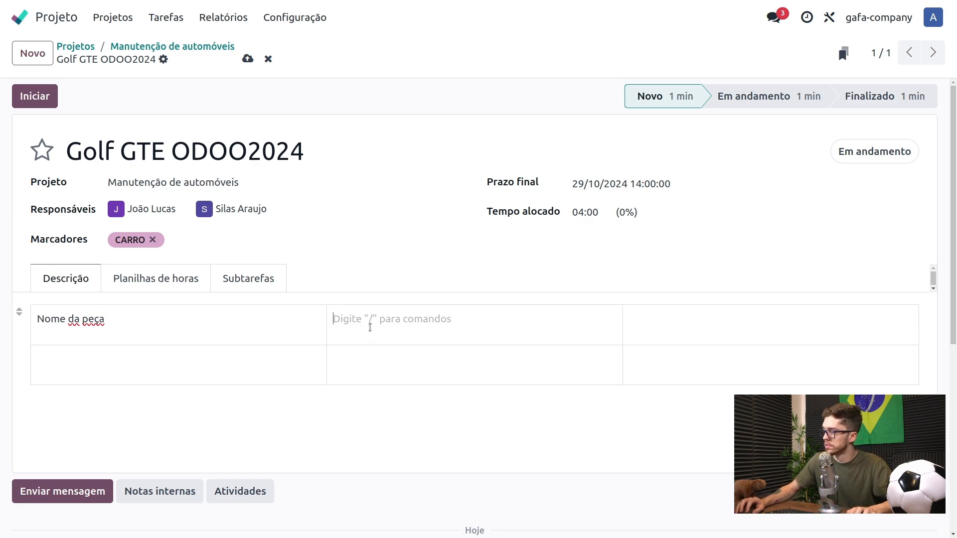
text(Prob)
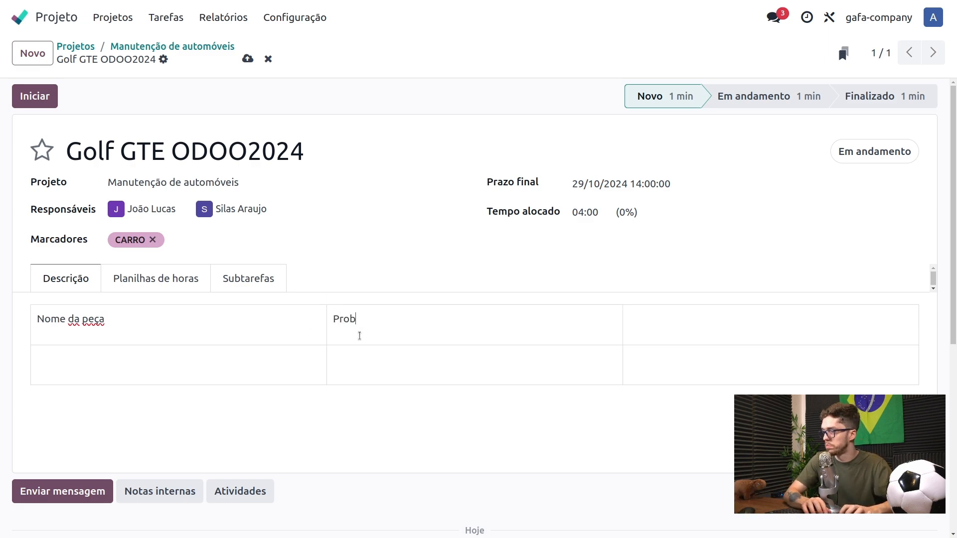
text(lem)
key(BackSpace)
text(ema ident)
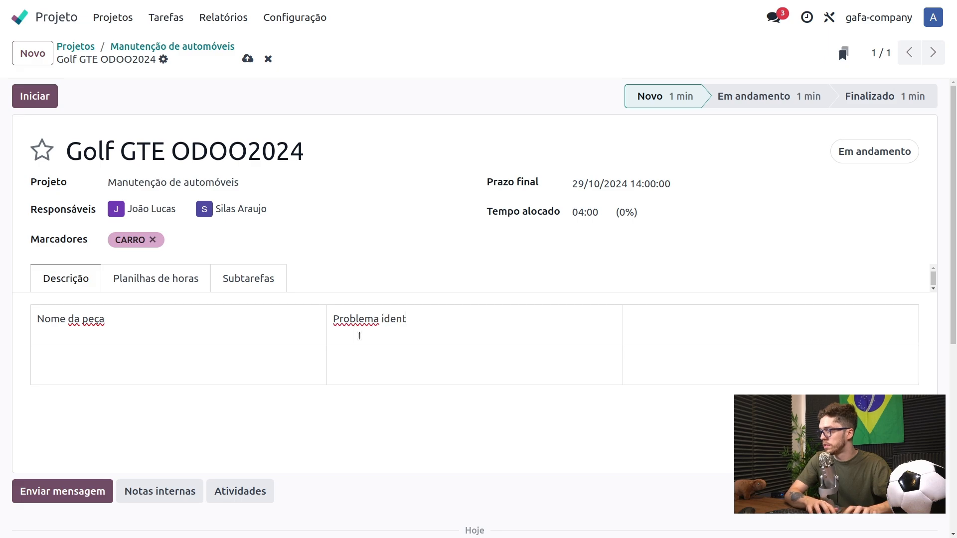
text(ificado)
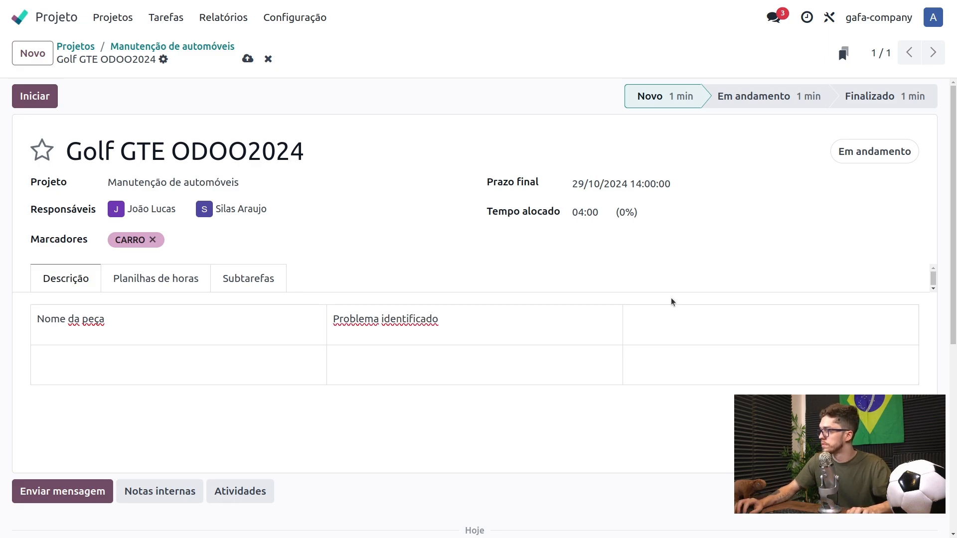
click(676, 323)
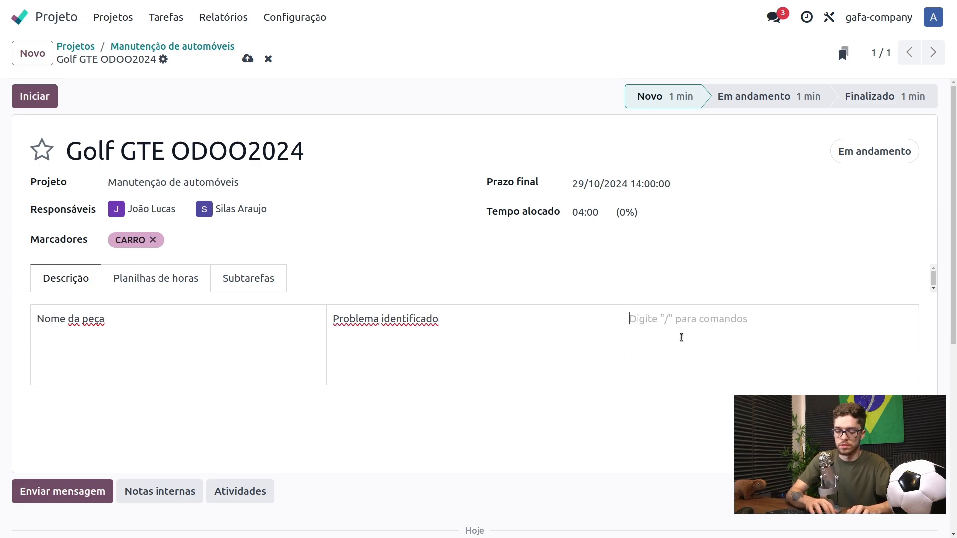
text(Vai ser reposta:)
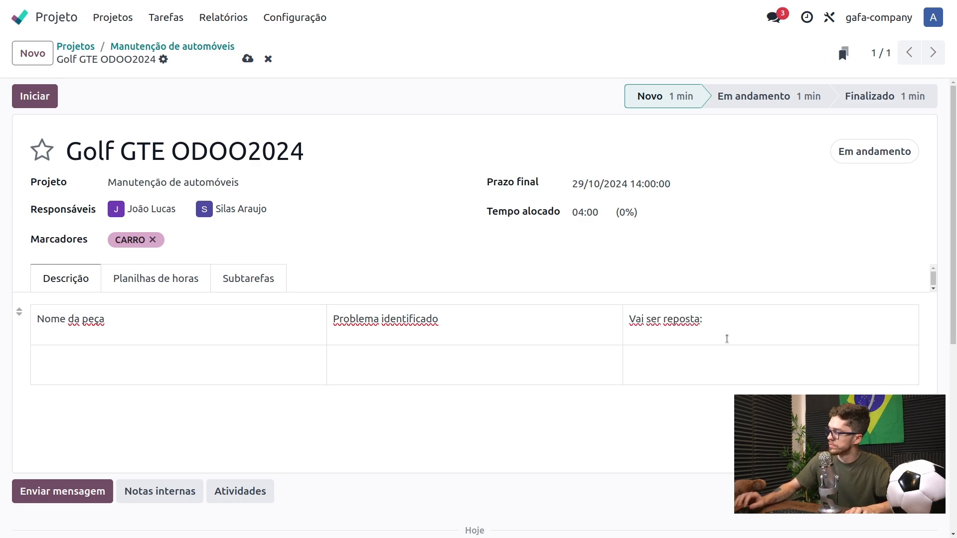
In the table's second row, enter "Sim" under Vai ser reposta and "Freio" under Nome da peça.
click(722, 357)
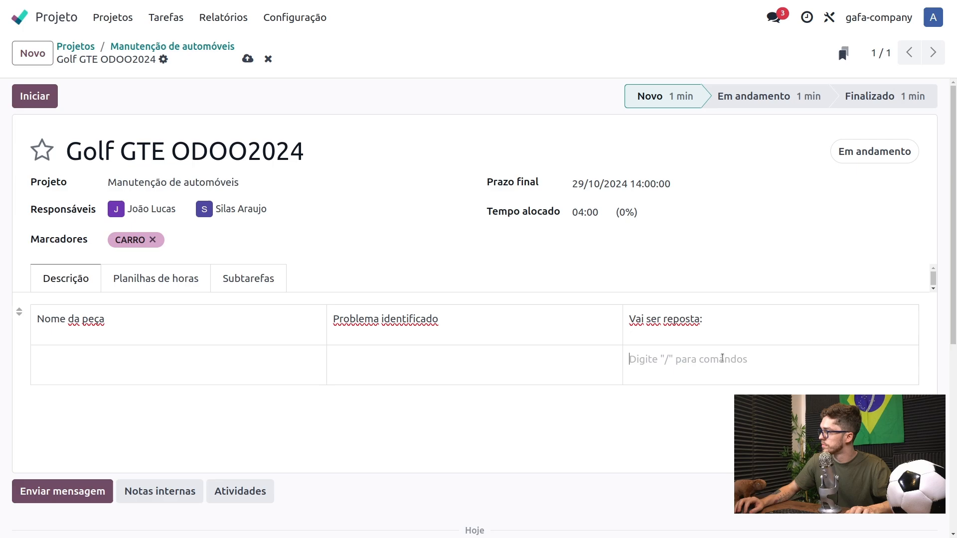
text(Sim)
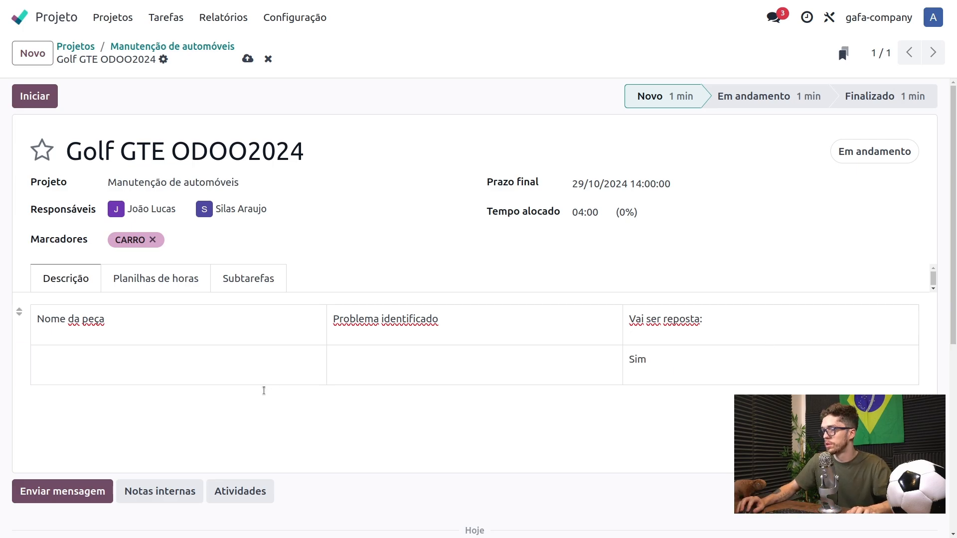
click(262, 372)
text(Freio)
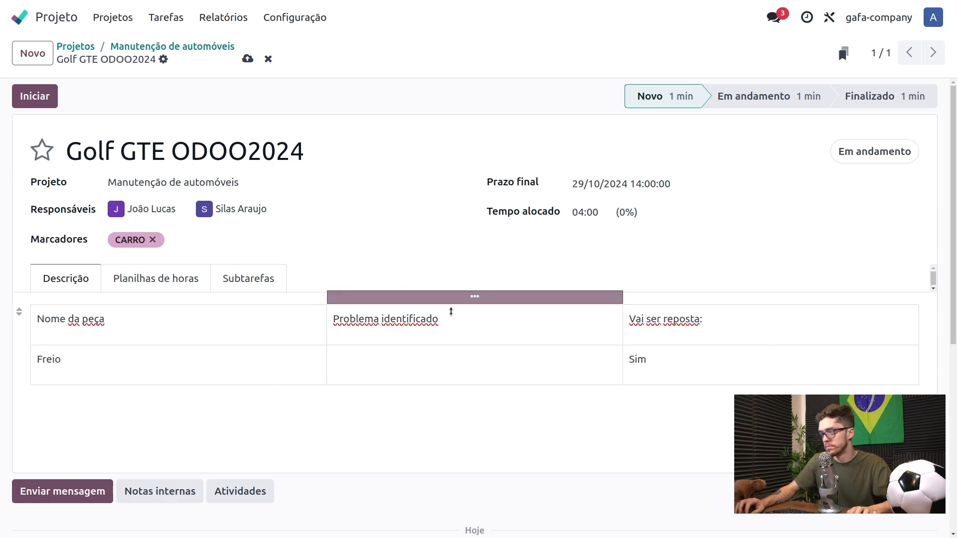
Enter "Gasto demais devido a alta km do veiculo" under Problema identificado in the table's second row.
click(432, 368)
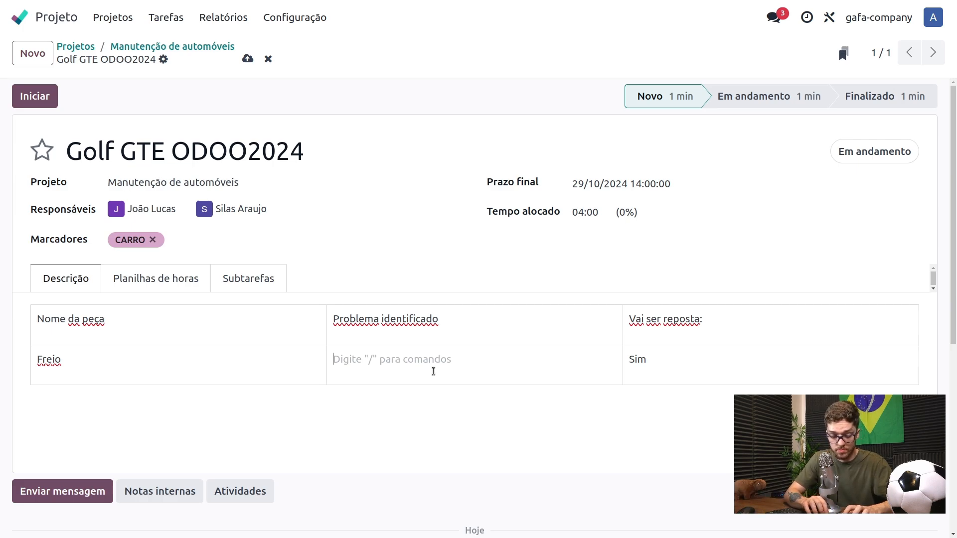
text(Gast)
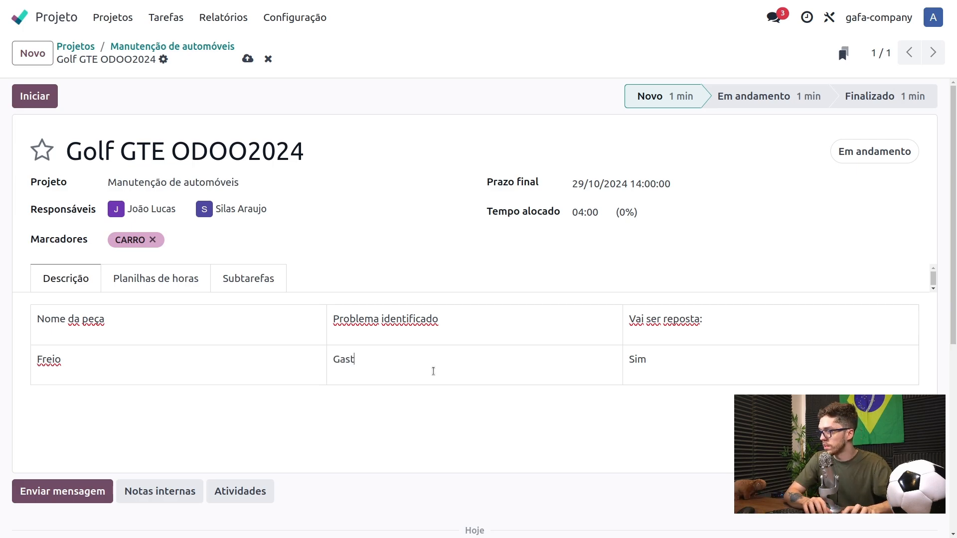
text(o dem)
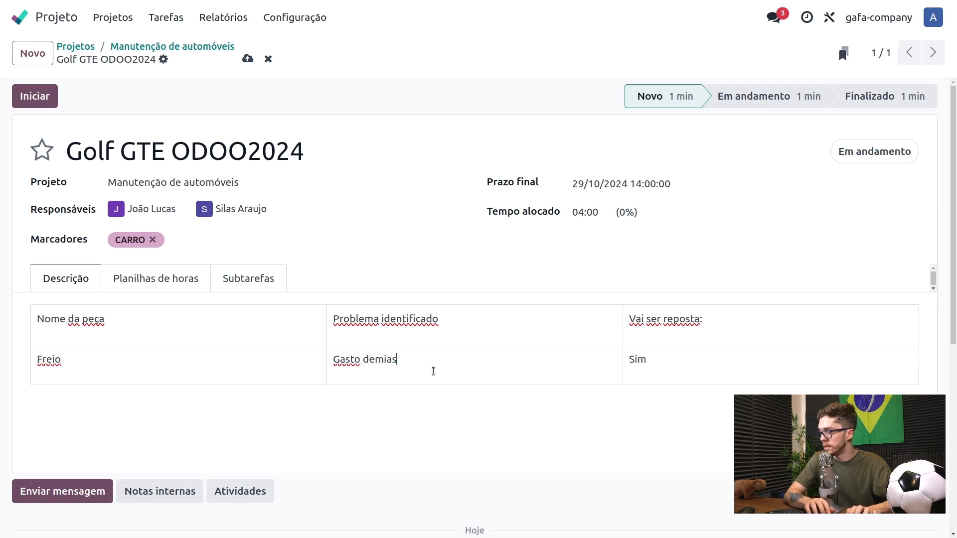
text(ia)
key(BackSpace)
key(BackSpace)
text(ais dev)
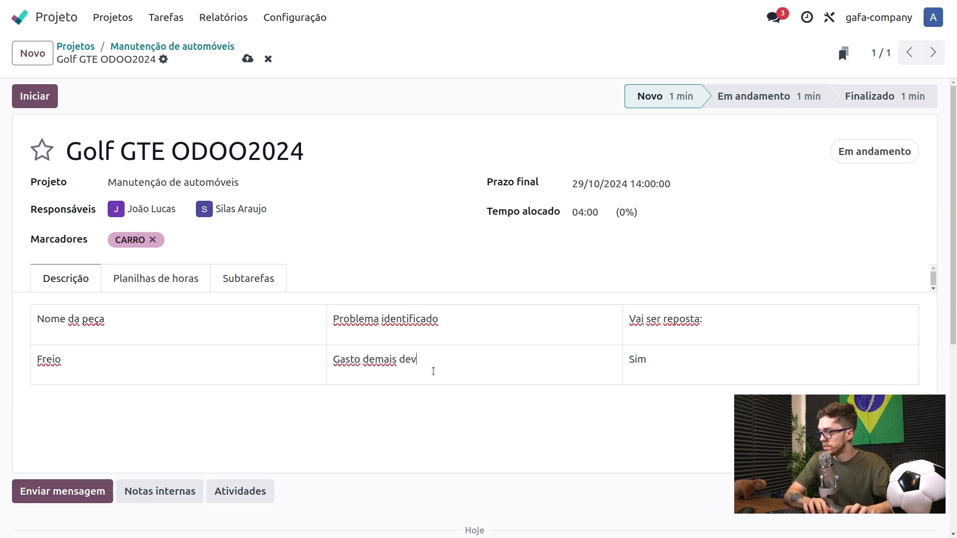
text(ido a alt)
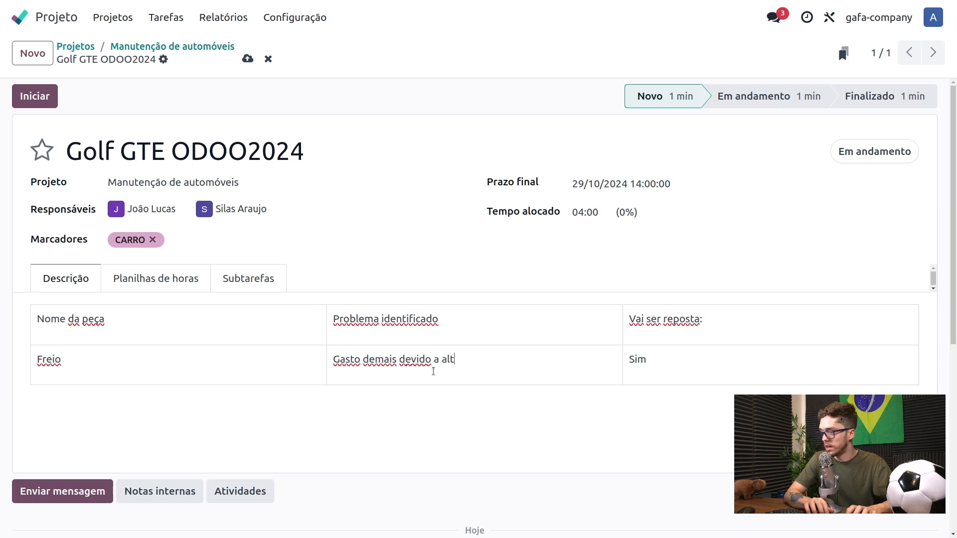
text(a km do veiculo)
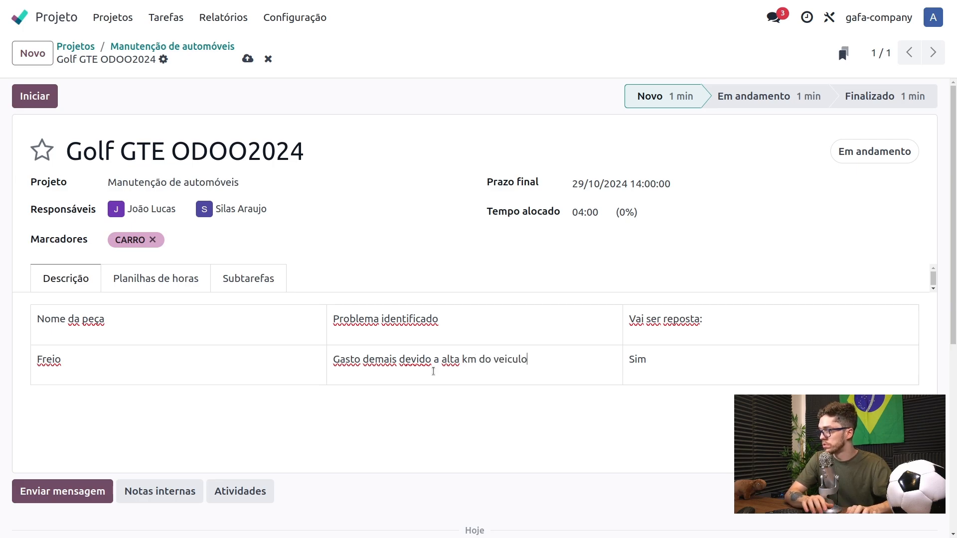
click(565, 344)
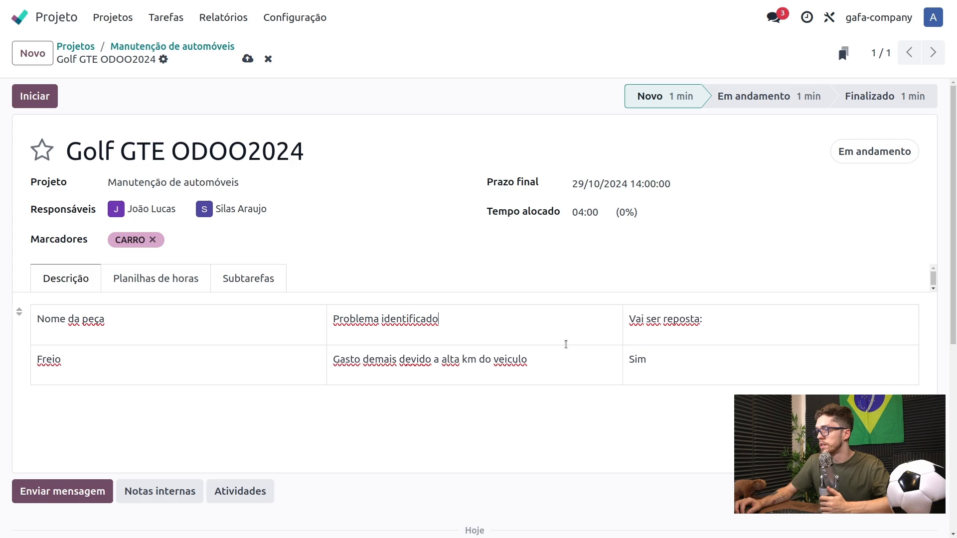
click(473, 429)
click(556, 370)
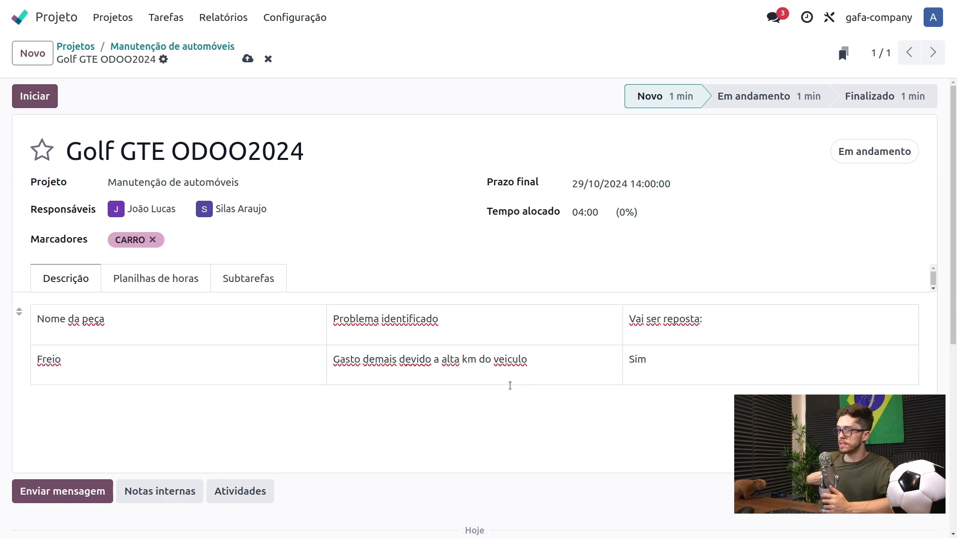
Add a Planilhas de horas line for the task's first assignee with the description "Analisando os freios antigos".
click(150, 280)
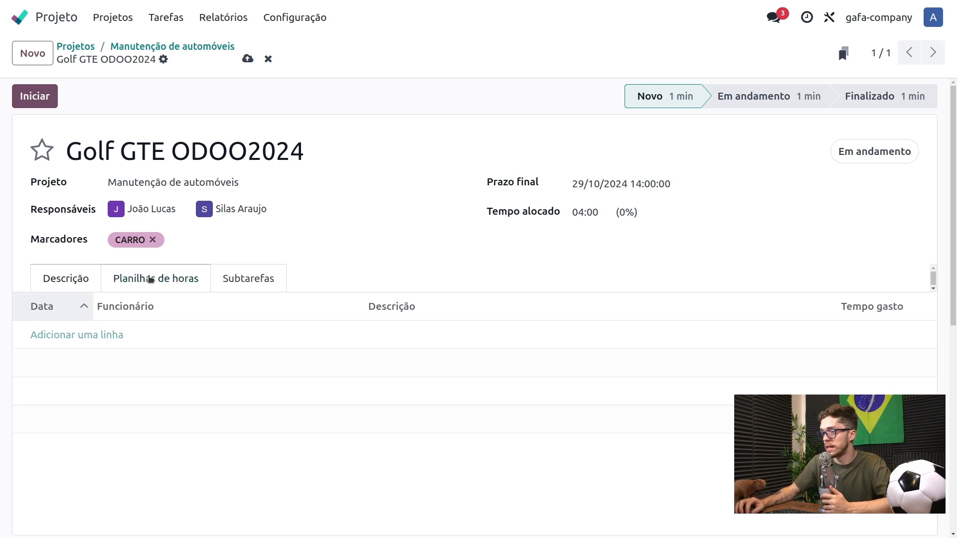
click(115, 339)
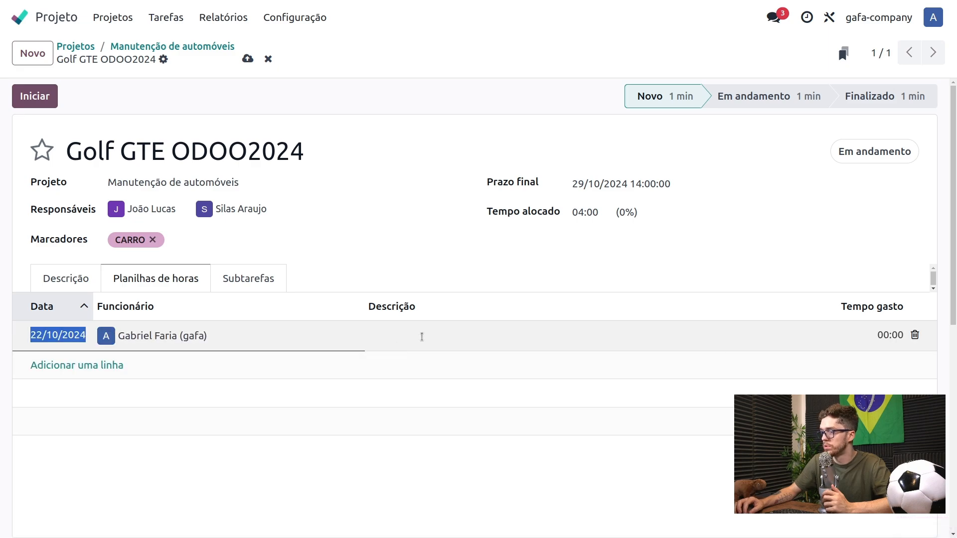
click(252, 349)
click(115, 335)
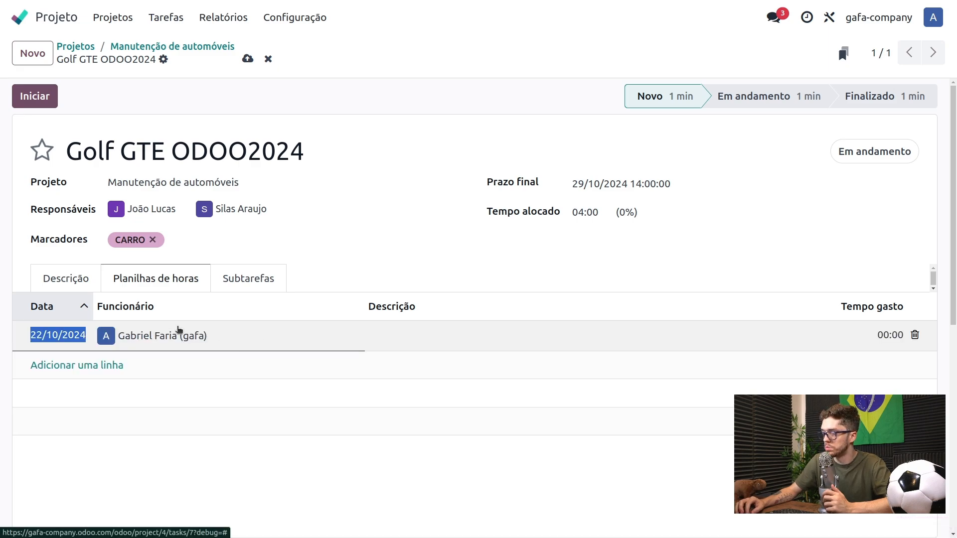
click(178, 336)
click(201, 406)
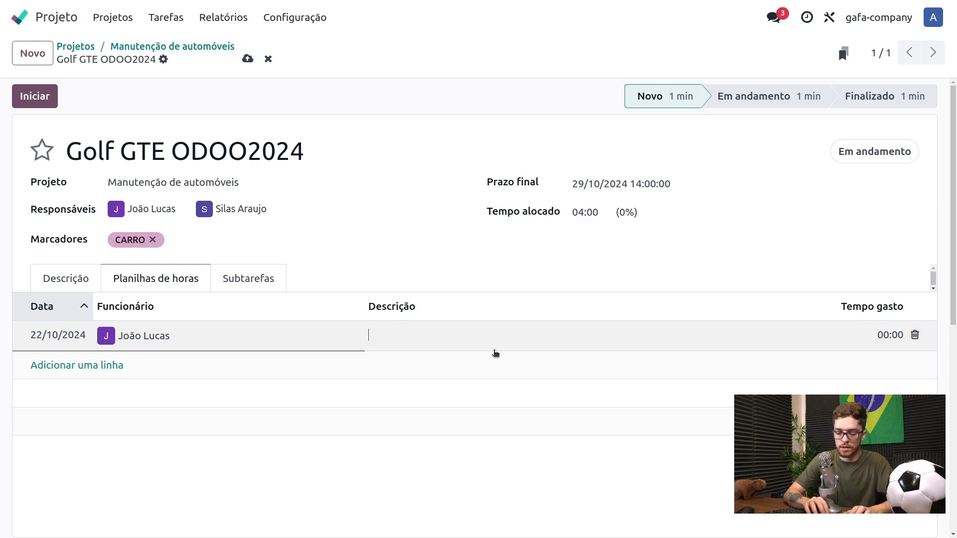
text(Analisand)
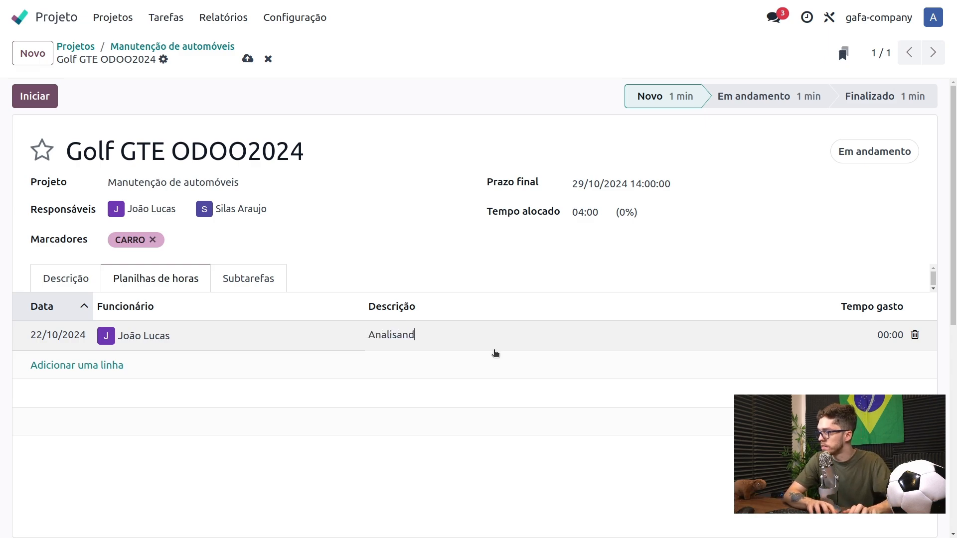
text(o os f)
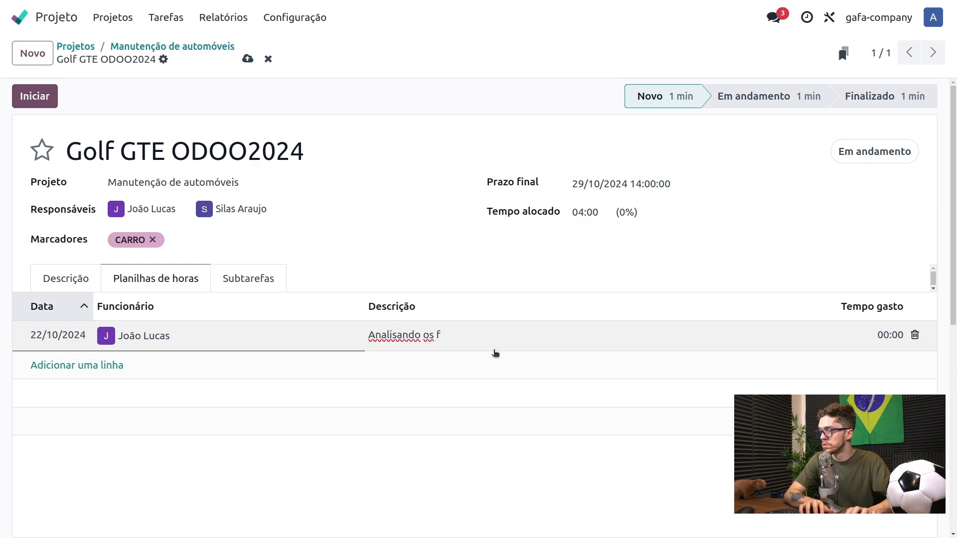
text(erireios antigos)
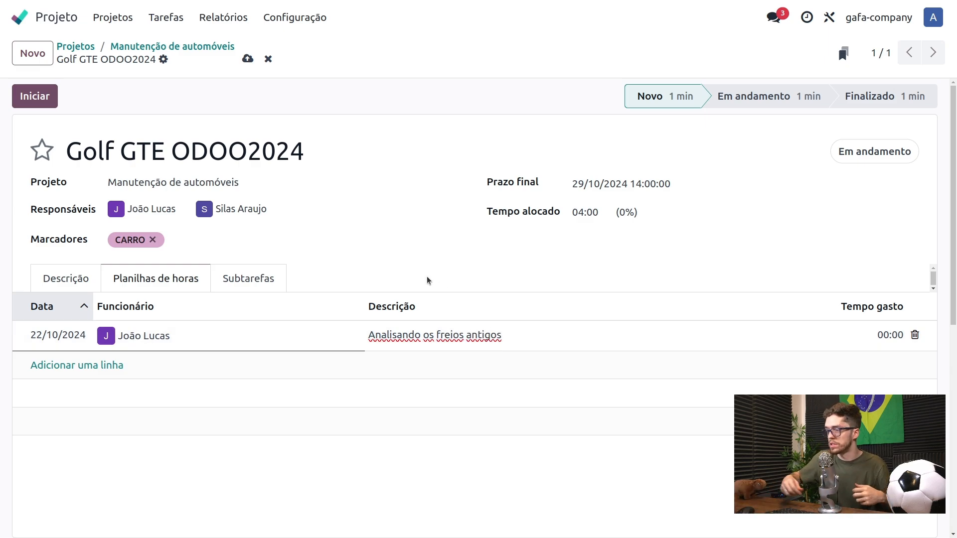
Set the timesheet line's Tempo gasto to 02:00 and save the task.
click(880, 335)
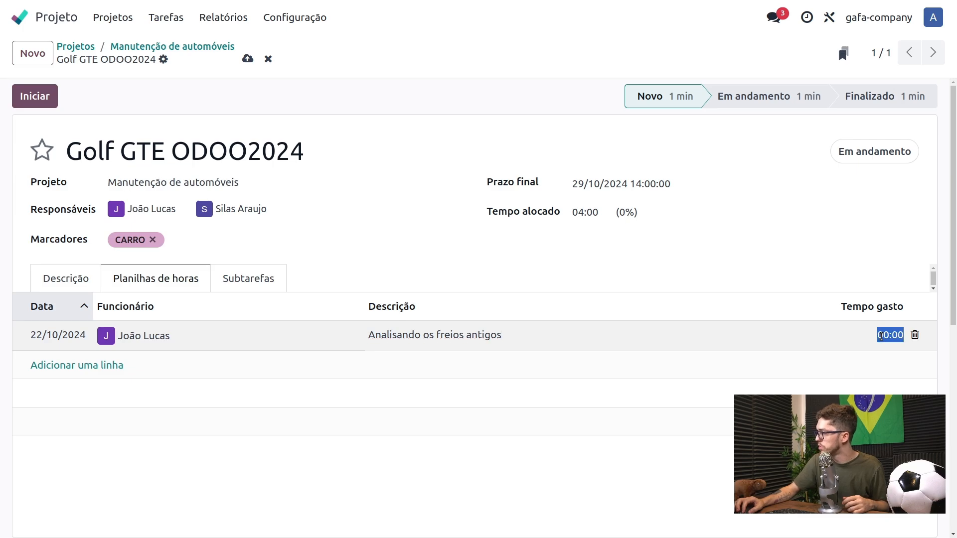
text(02)
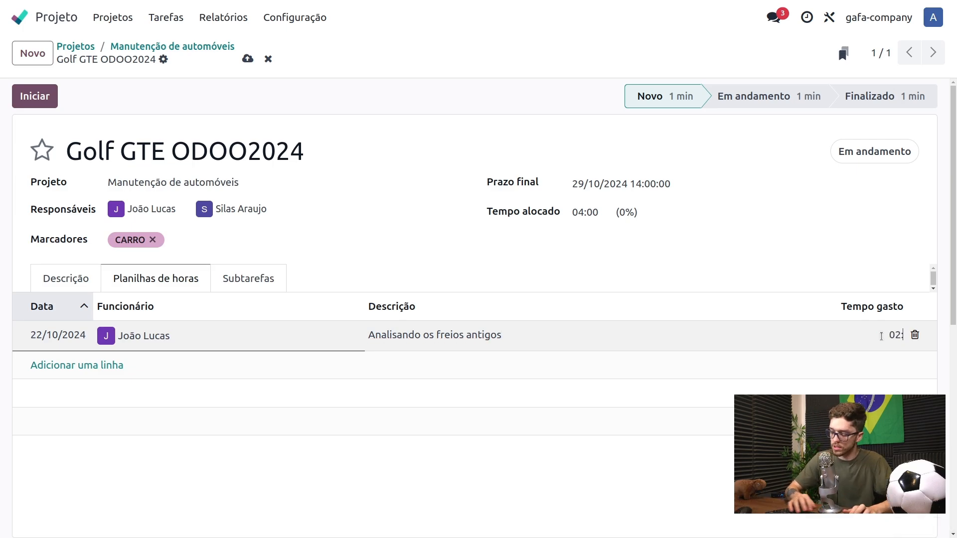
text(:00)
click(562, 448)
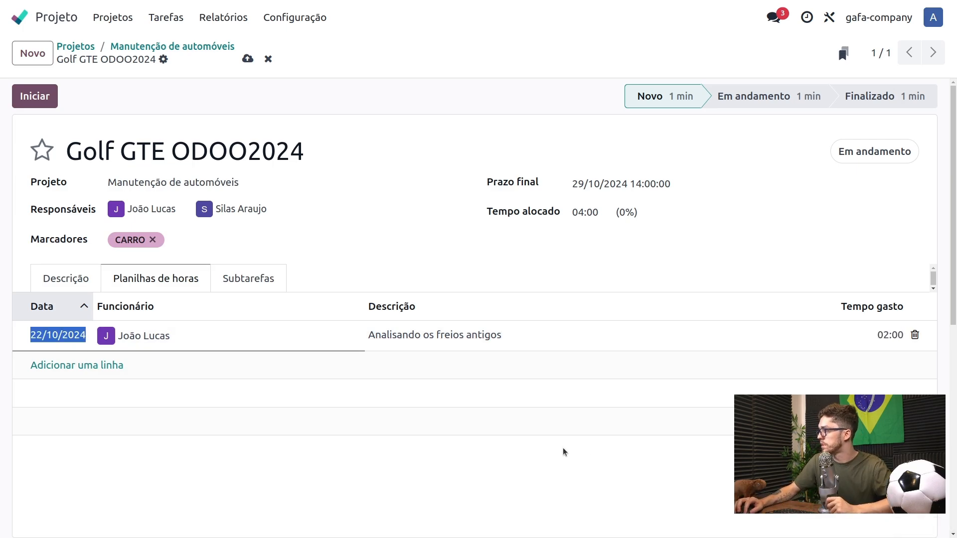
scroll(520, 400, down, 1)
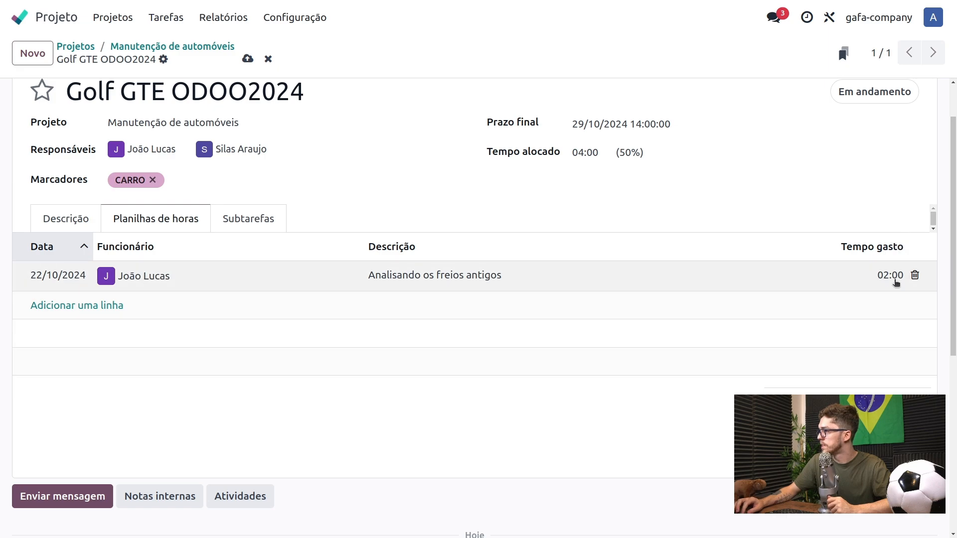
scroll(271, 204, up, 1)
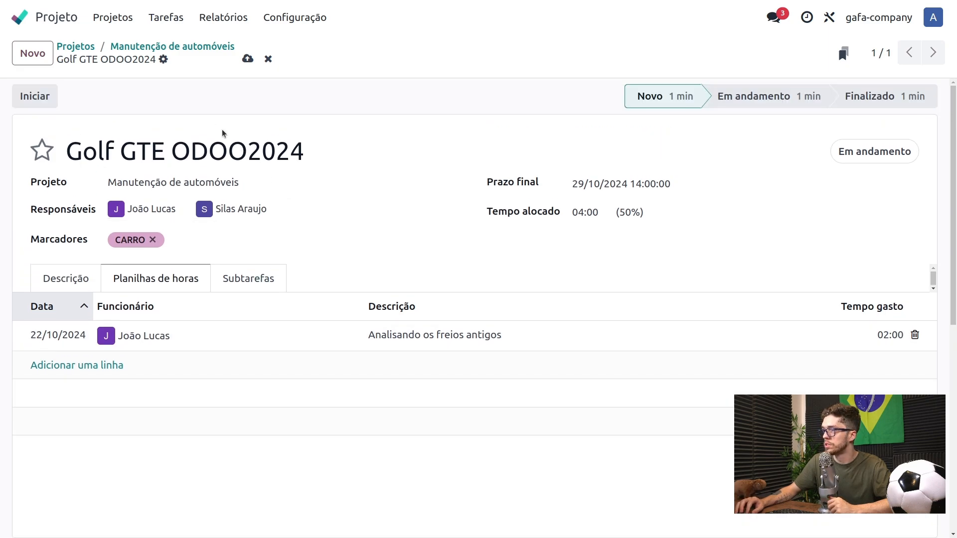
click(248, 59)
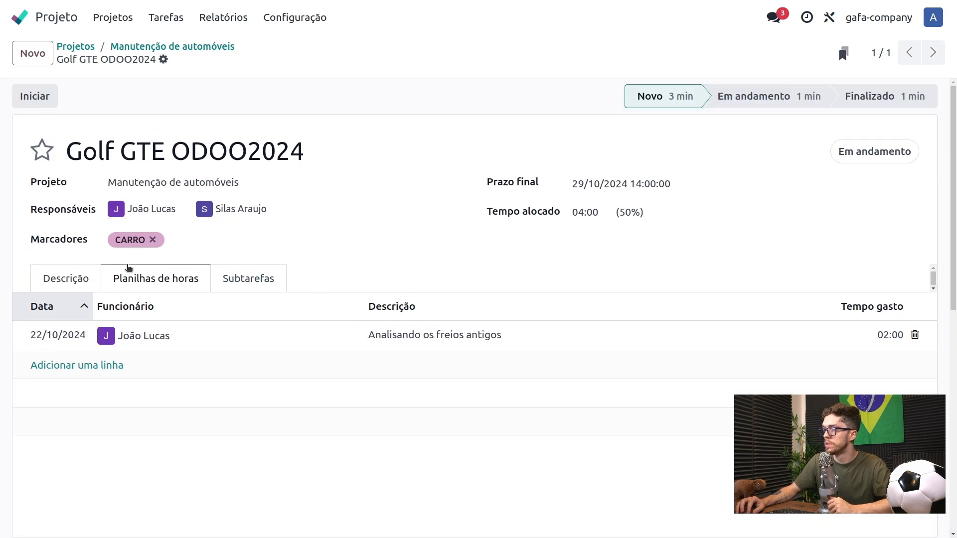
Review the task's Descrição table, its Planilhas de horas entries and its Subtarefas list.
click(90, 282)
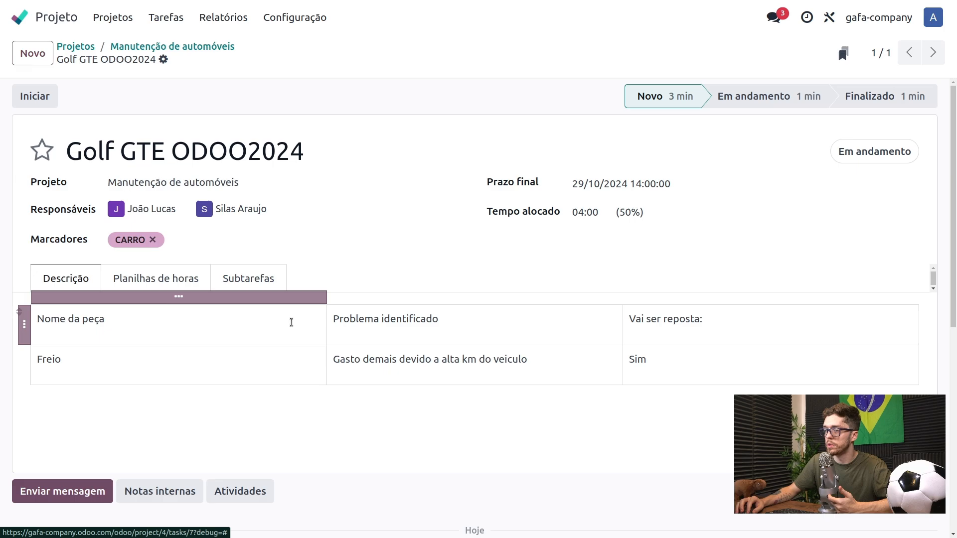
click(172, 286)
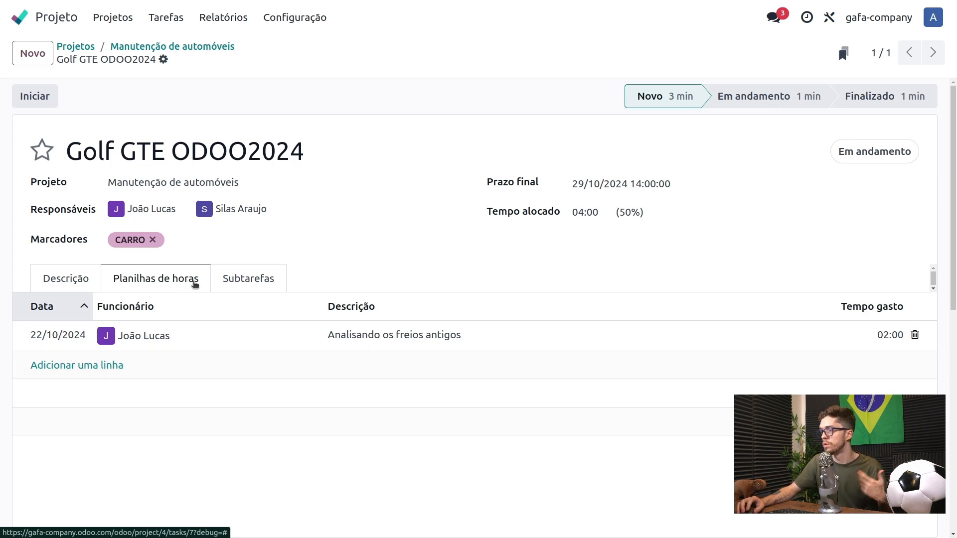
click(249, 280)
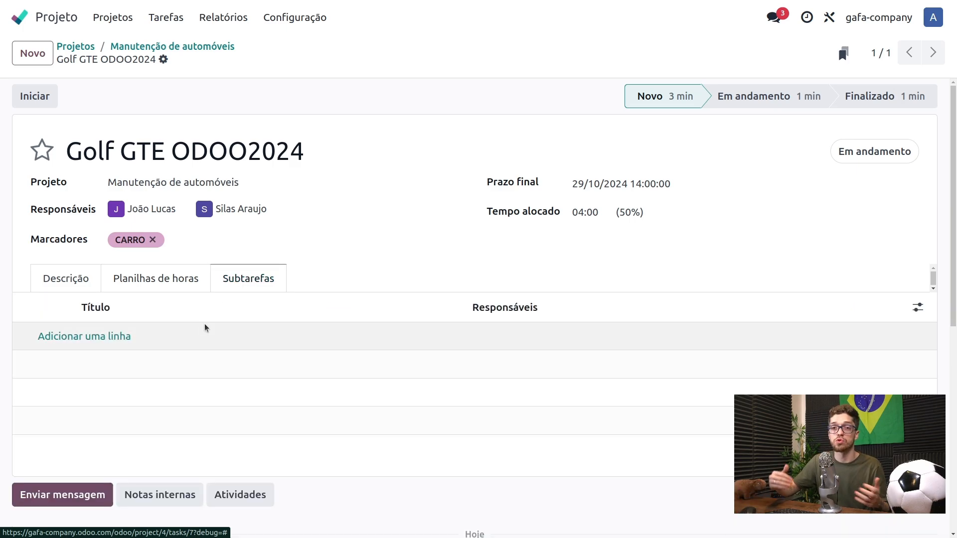
click(178, 274)
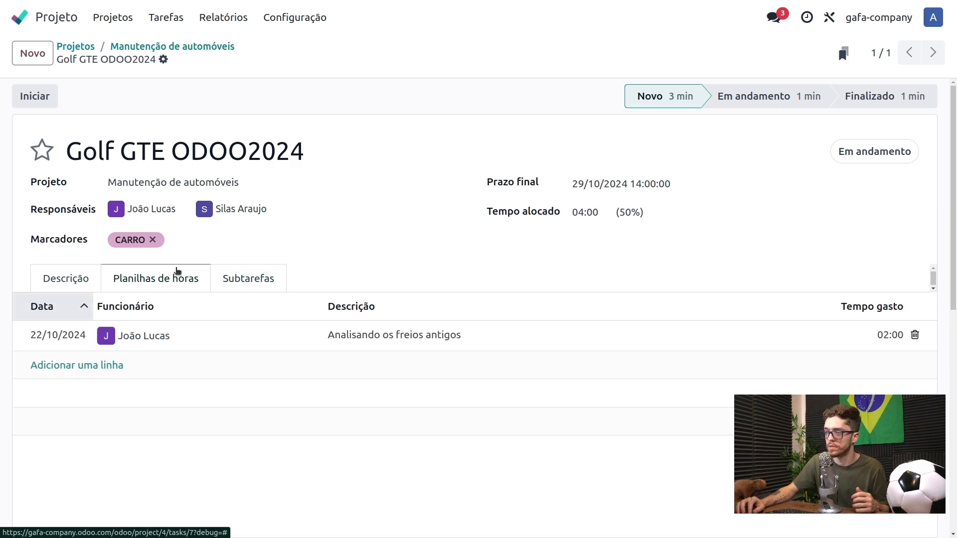
Add a subtask titled "Analise dos freios" and remove the second assignee from its Responsáveis.
click(257, 278)
click(105, 338)
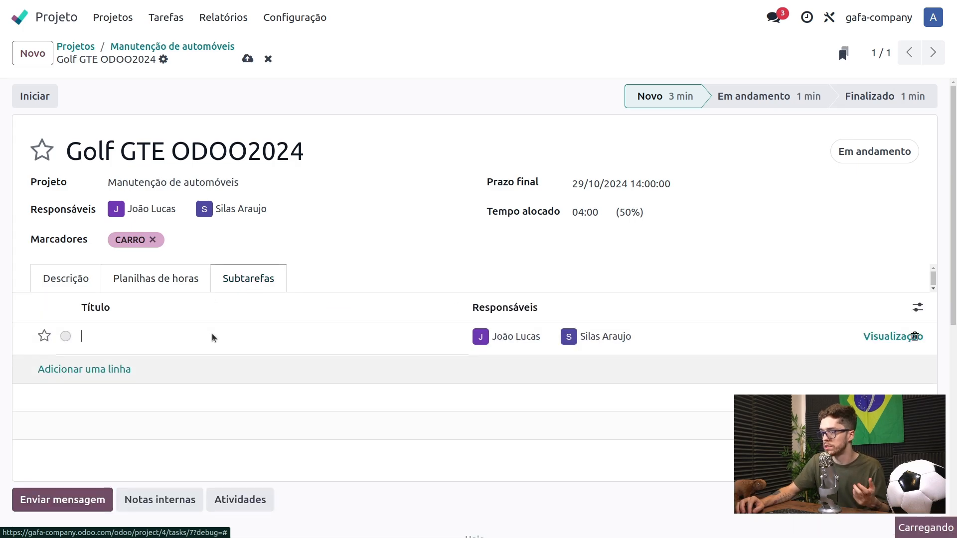
click(639, 336)
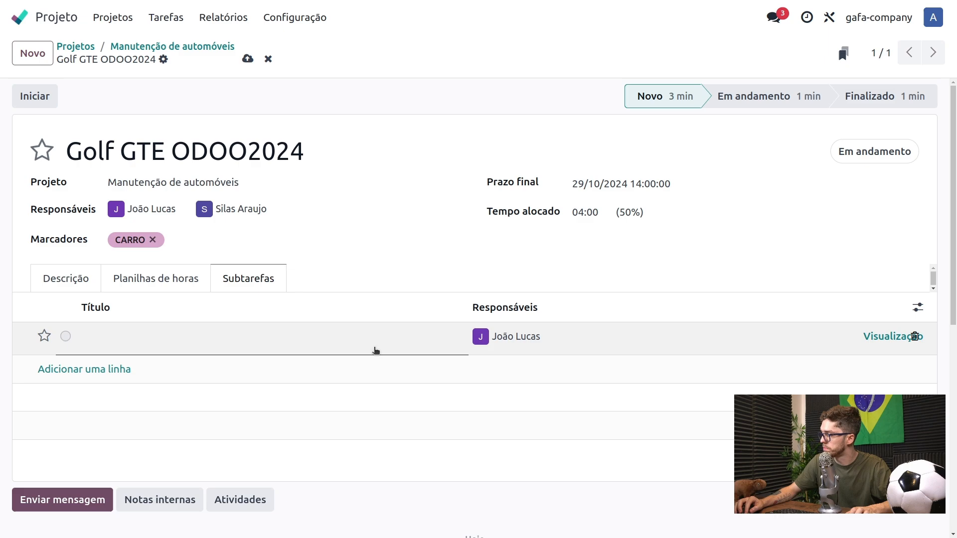
click(325, 348)
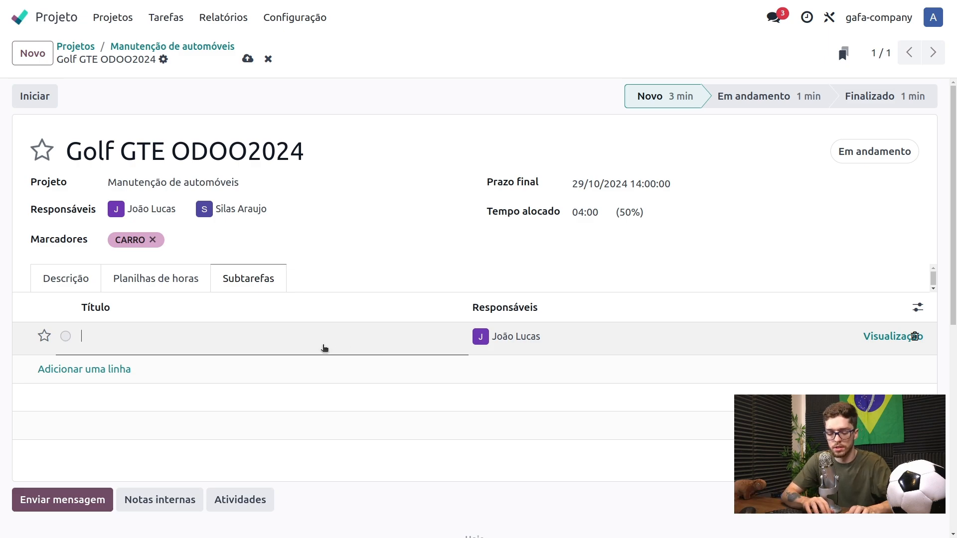
text(Analise )
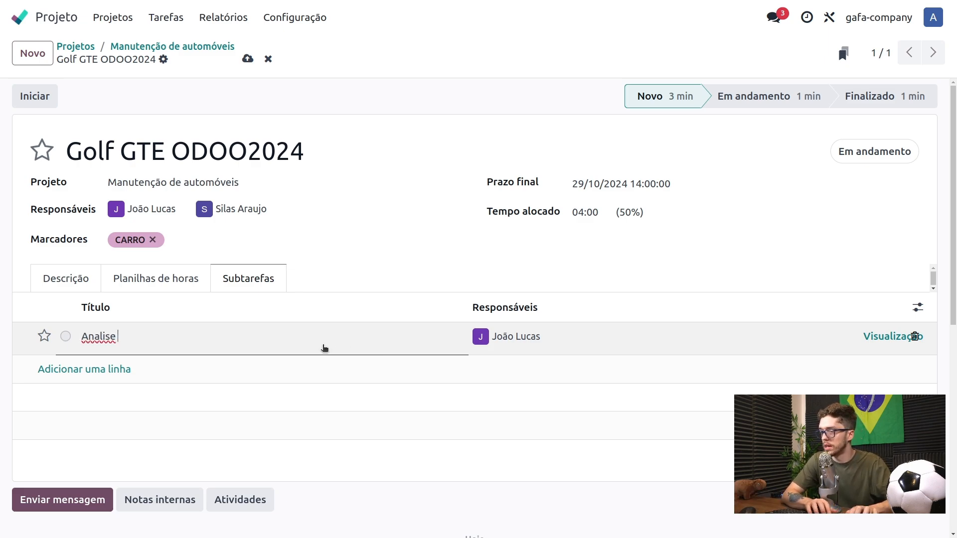
text(dos fre)
key(BackSpace)
text(reios)
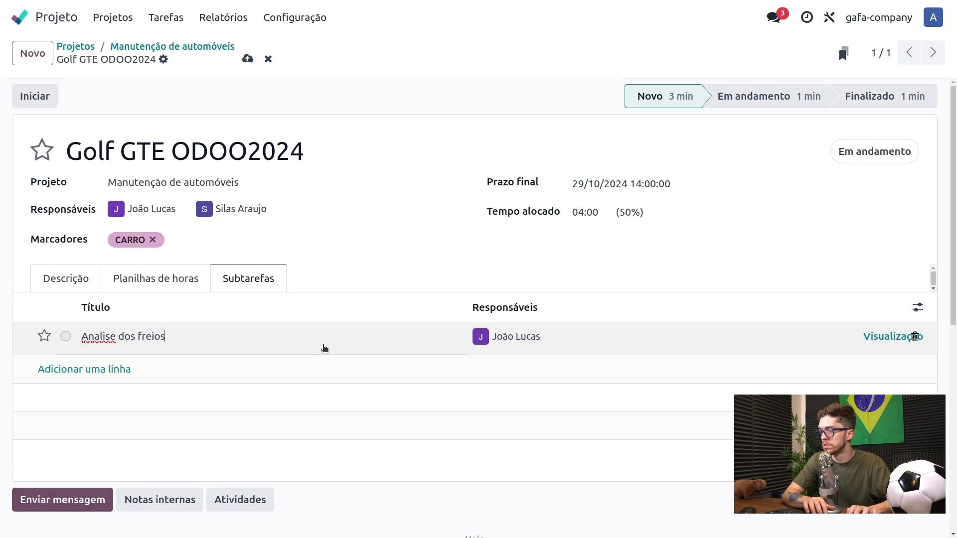
click(594, 400)
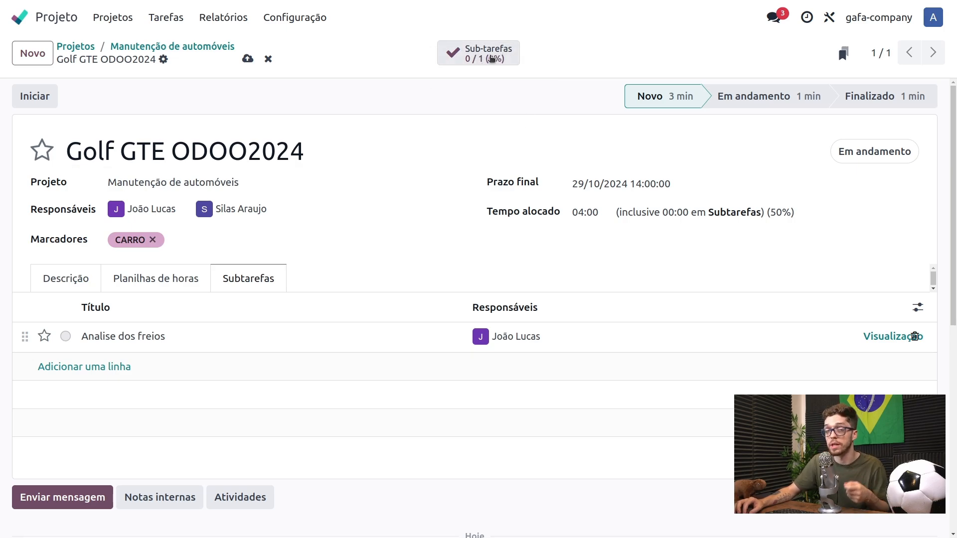
Save the Golf GTE ODOO2024 task with its new Analise dos freios subtask.
click(873, 338)
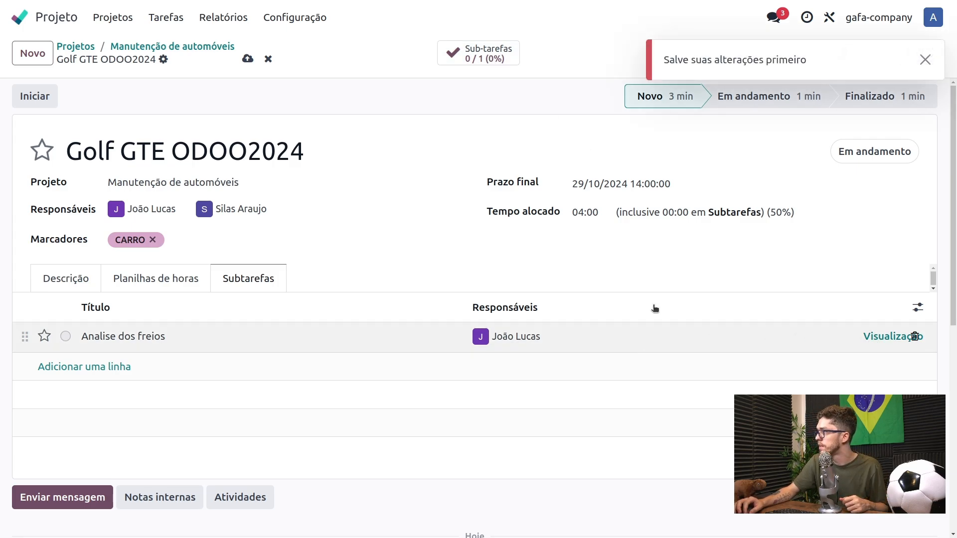
click(98, 278)
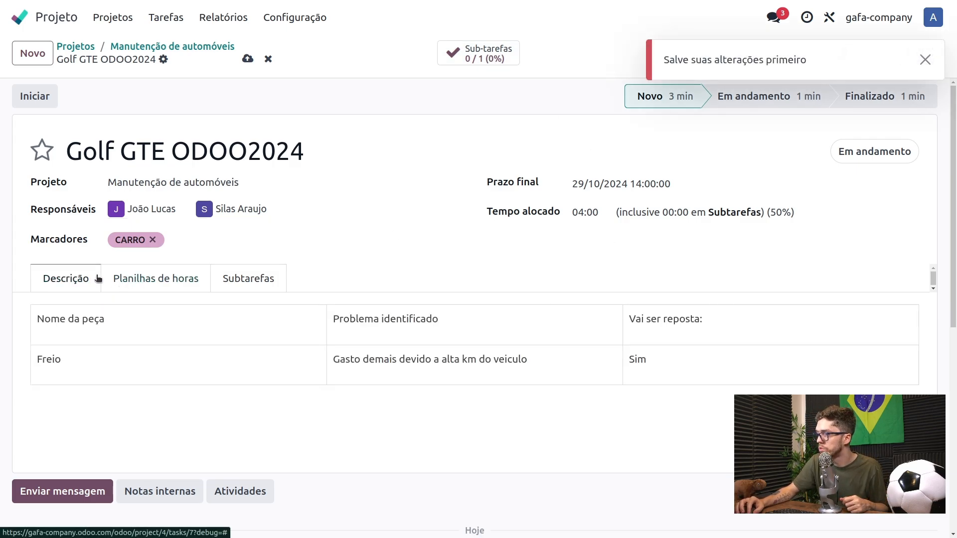
click(123, 277)
click(248, 58)
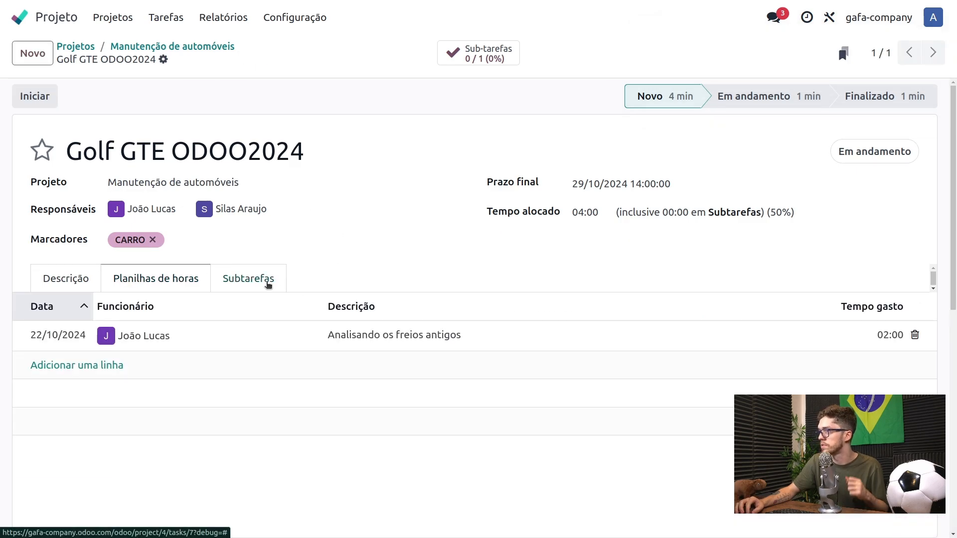
Open the Analise dos freios subtask's own form, view its primary task from there, and return to the Golf GTE ODOO2024 form.
click(268, 285)
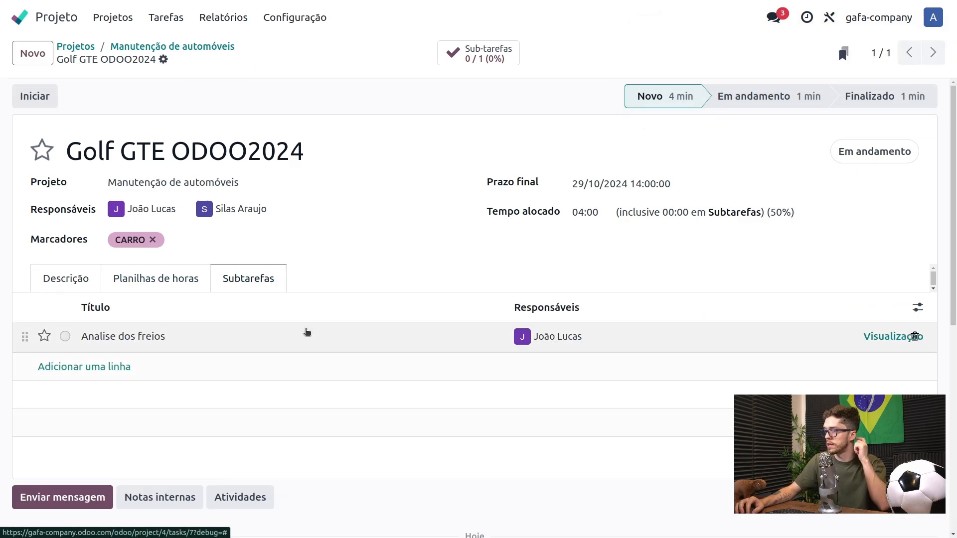
click(877, 340)
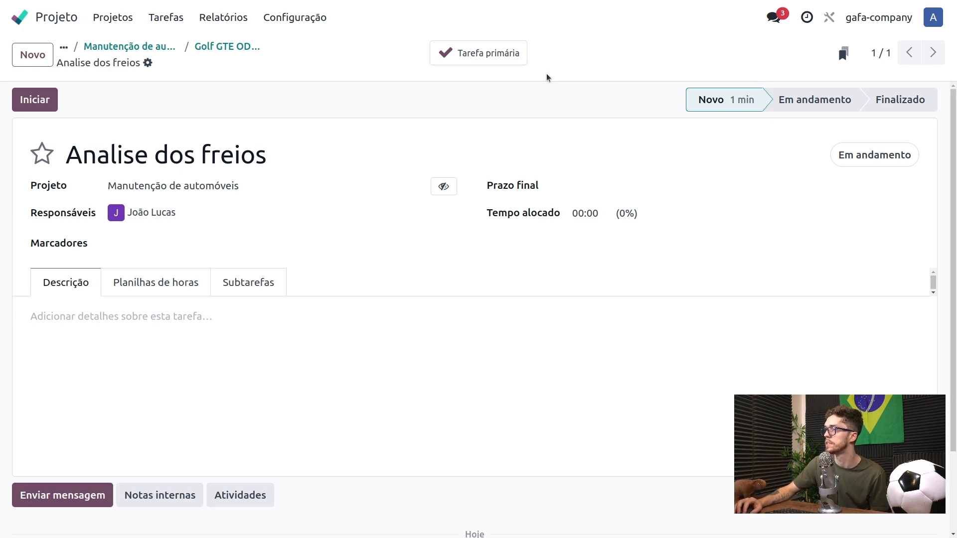
click(448, 60)
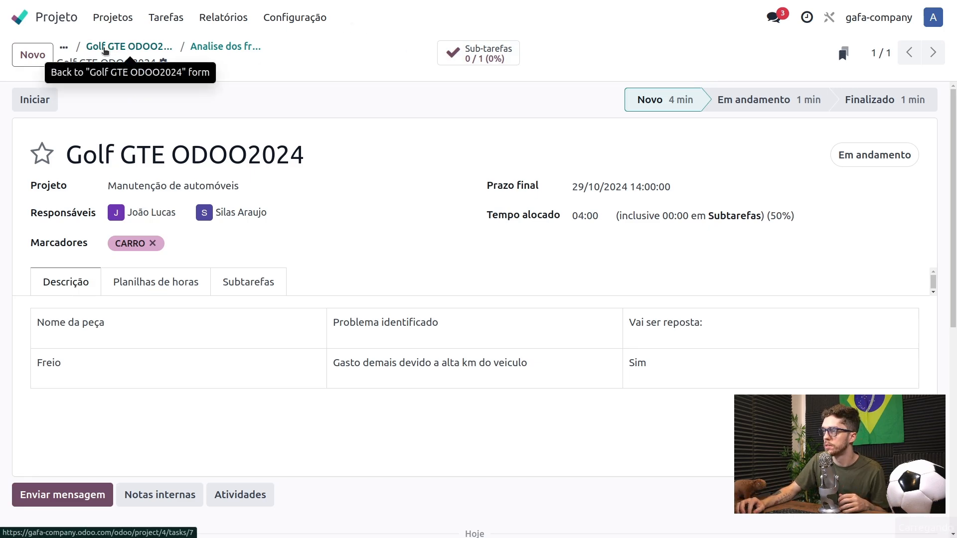
click(105, 50)
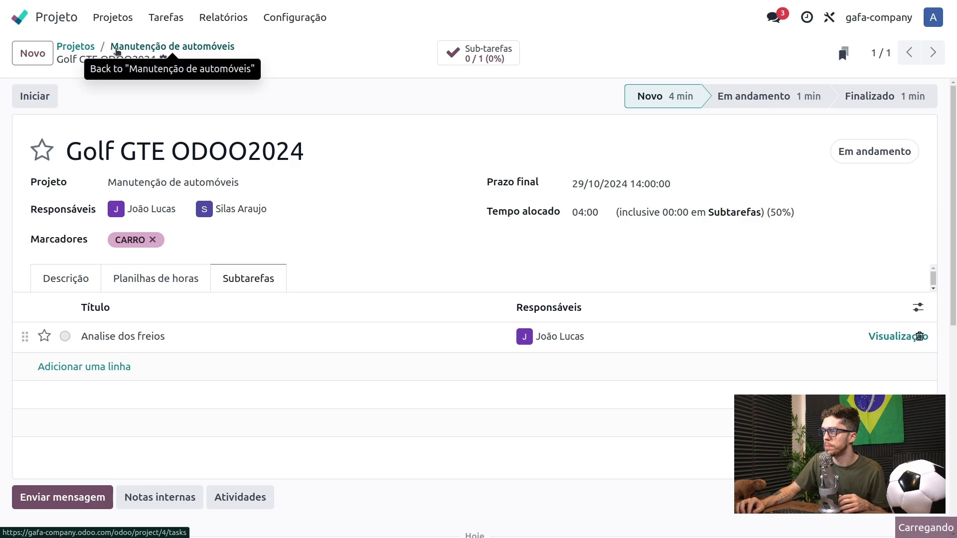
On the Manutenção de automóveis board, move the Golf GTE ODOO2024 task through Em andamento to the Finalizado stage.
click(116, 50)
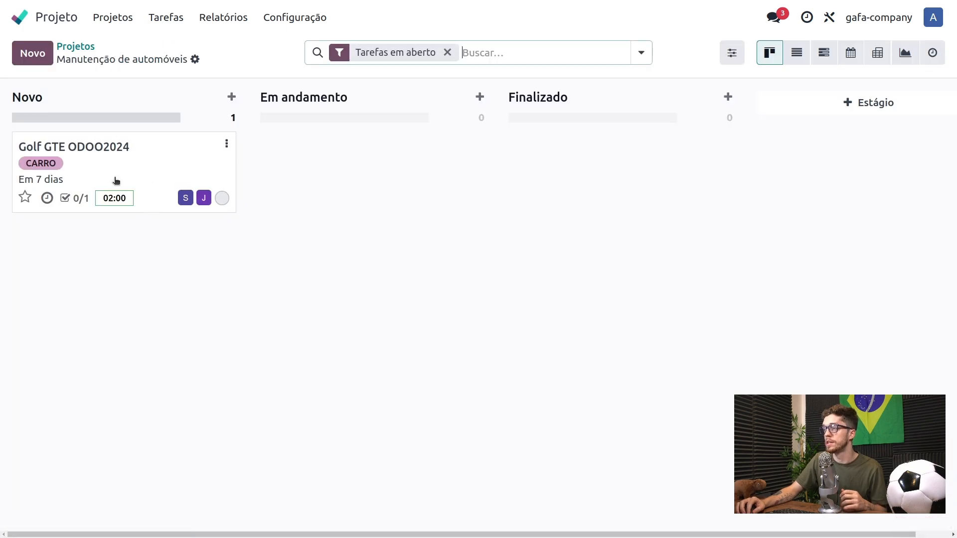
drag(136, 169, 372, 184)
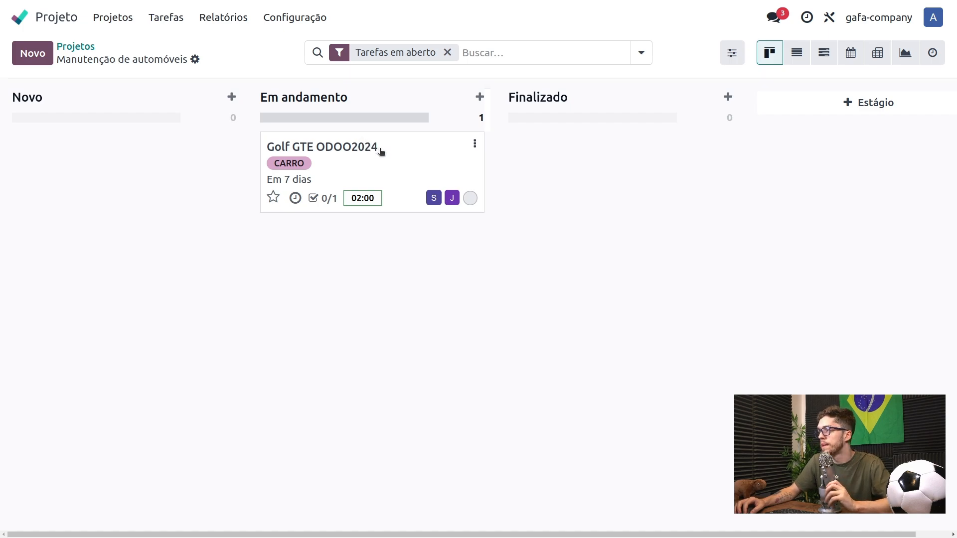
drag(372, 154, 622, 158)
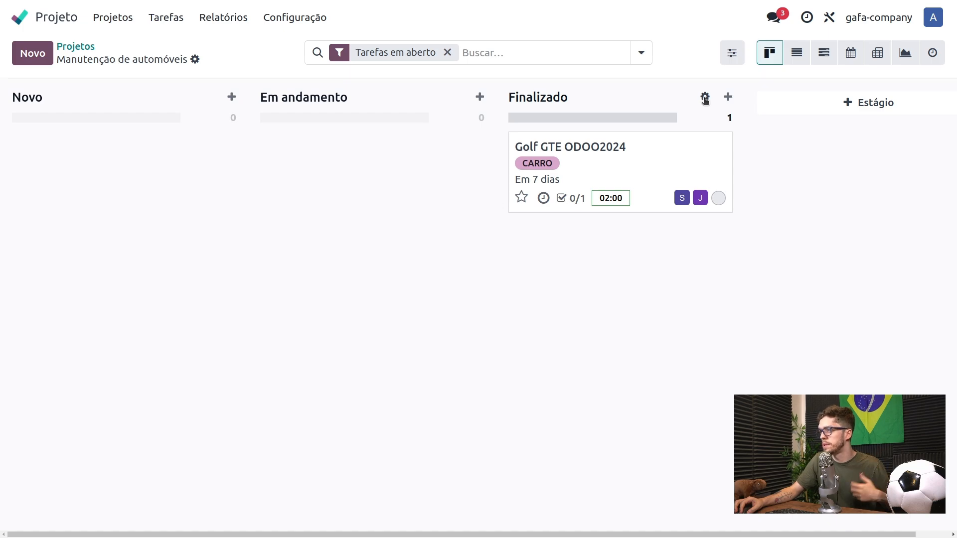
Edit the Finalizado stage so that it is folded in the Kanban view, and save it.
click(704, 97)
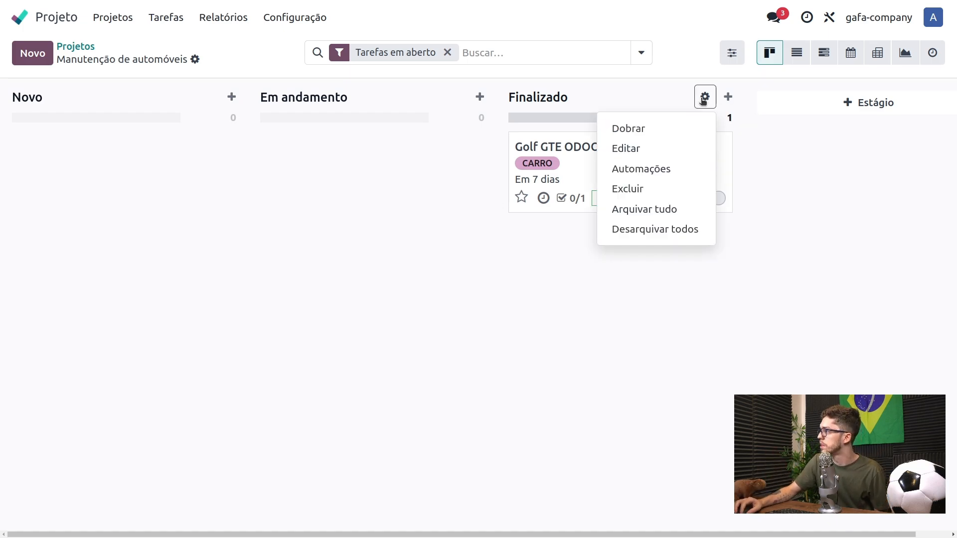
click(651, 149)
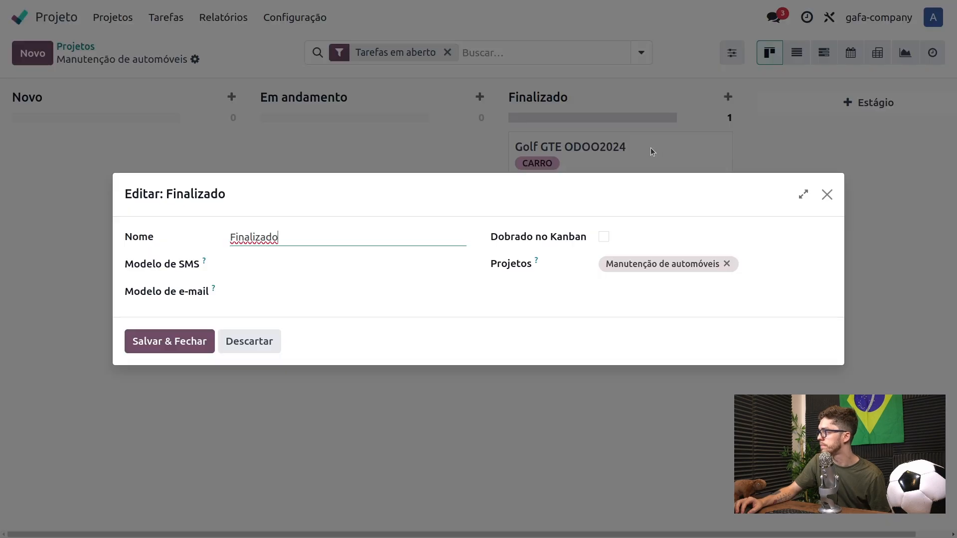
click(605, 237)
click(176, 349)
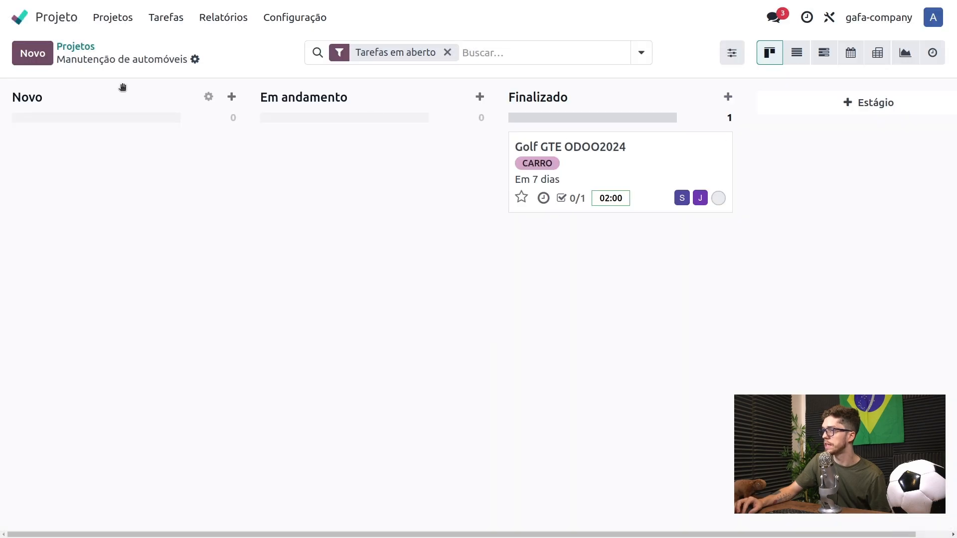
Reload the Manutenção de automóveis board from the projects overview and unfold the Finalizado stage.
click(77, 47)
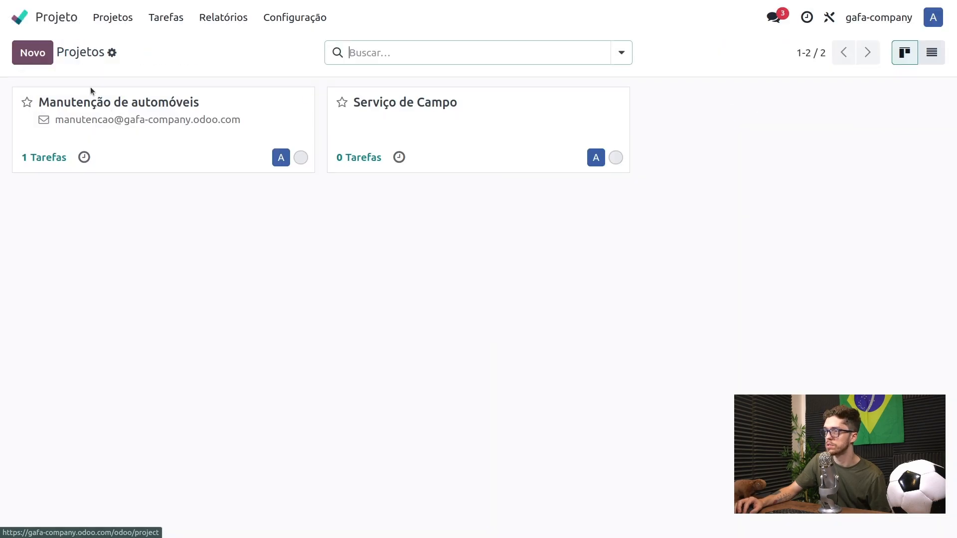
click(137, 114)
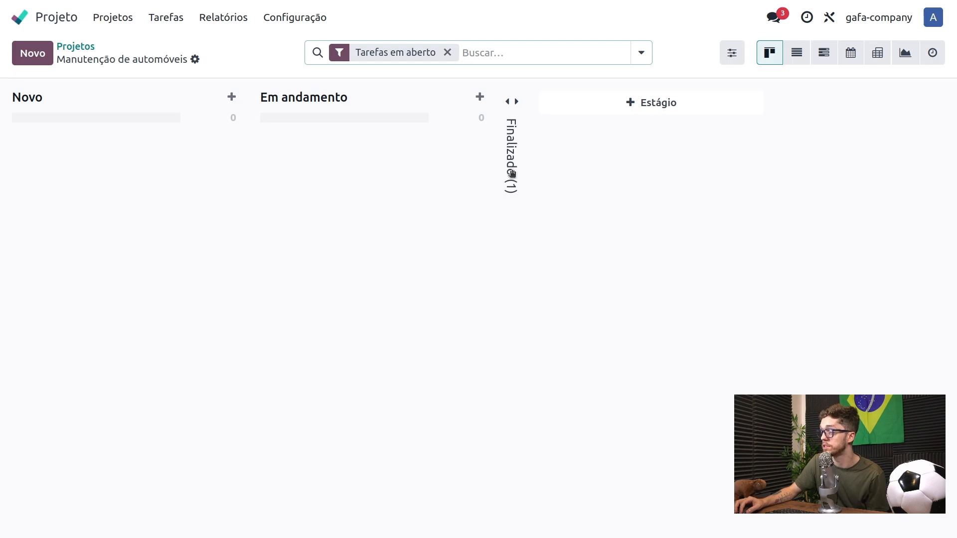
click(512, 173)
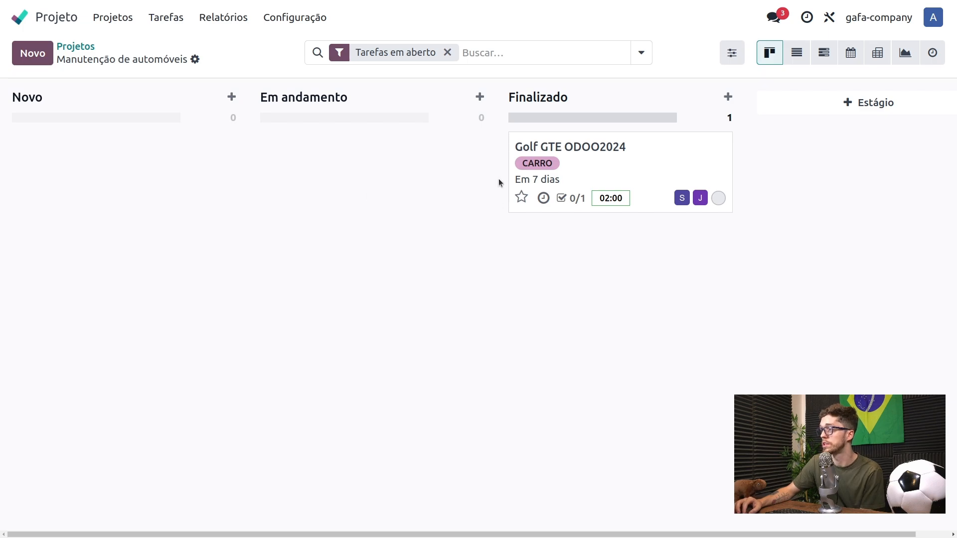
Start scheduling an activity on the Golf GTE ODOO2024 task with the activity type Ligação.
click(543, 198)
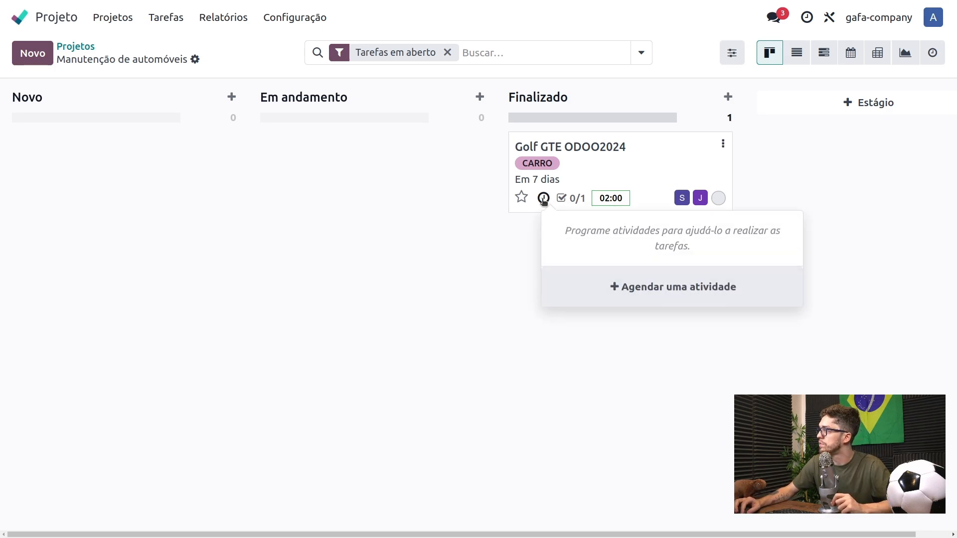
click(624, 288)
click(371, 238)
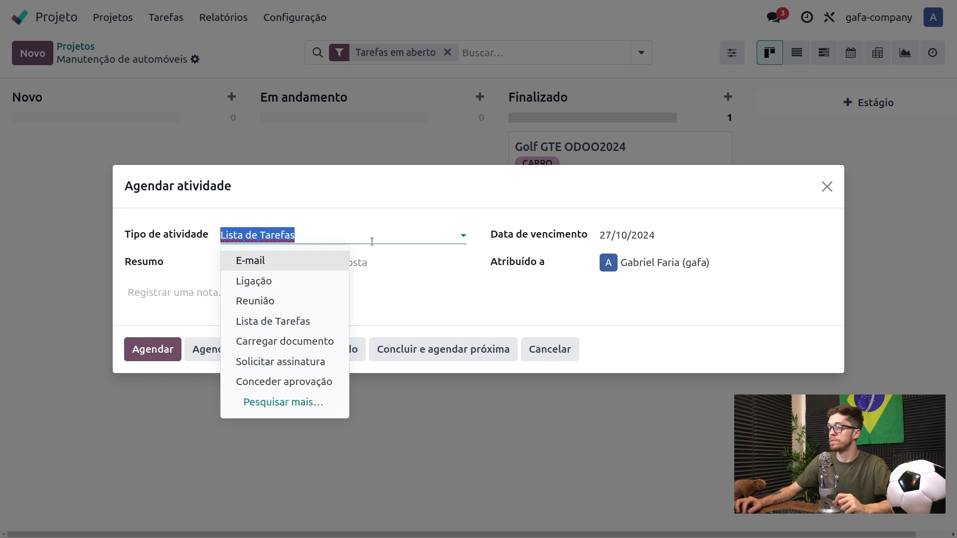
click(299, 282)
Enter "Ligação para tratar de entrega do veiculo" as the activity's Resumo.
click(295, 263)
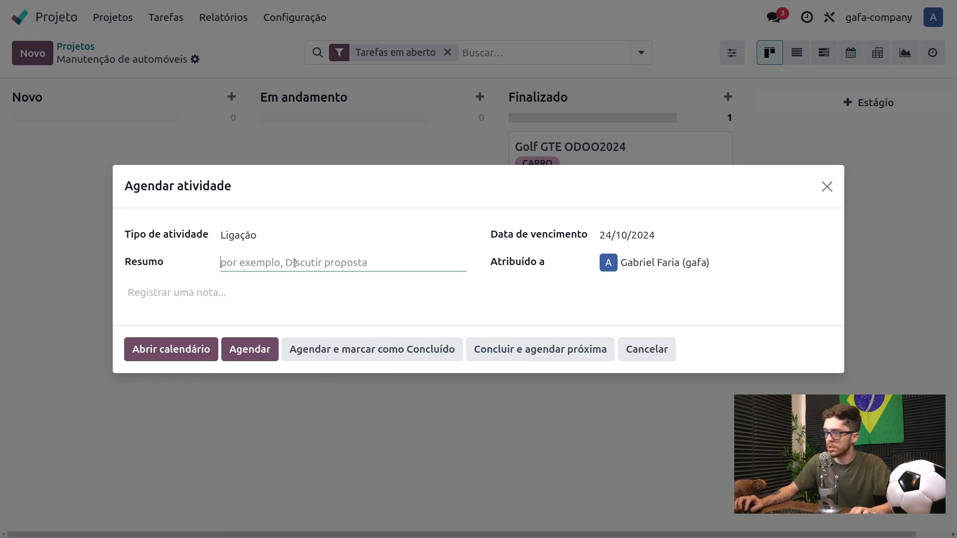
text(Ligação)
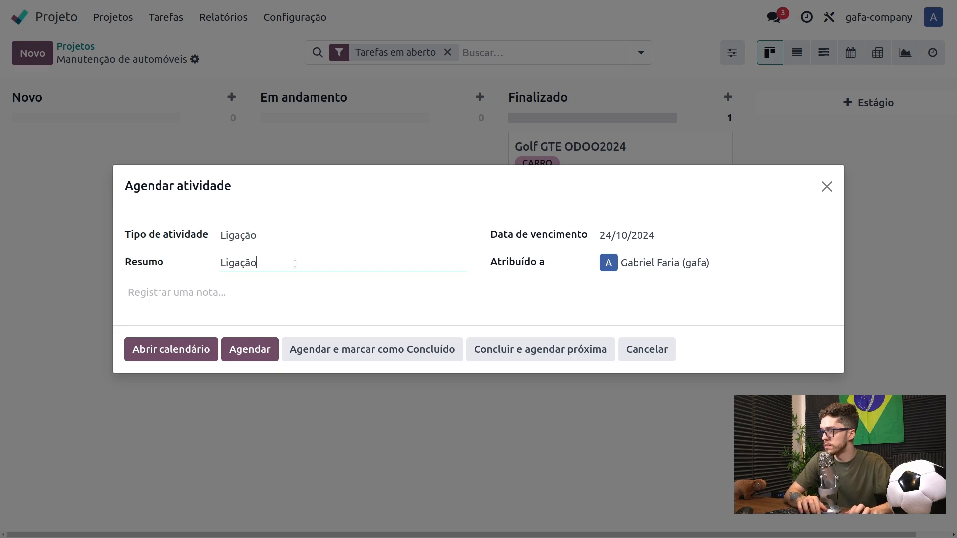
text( para tratar de)
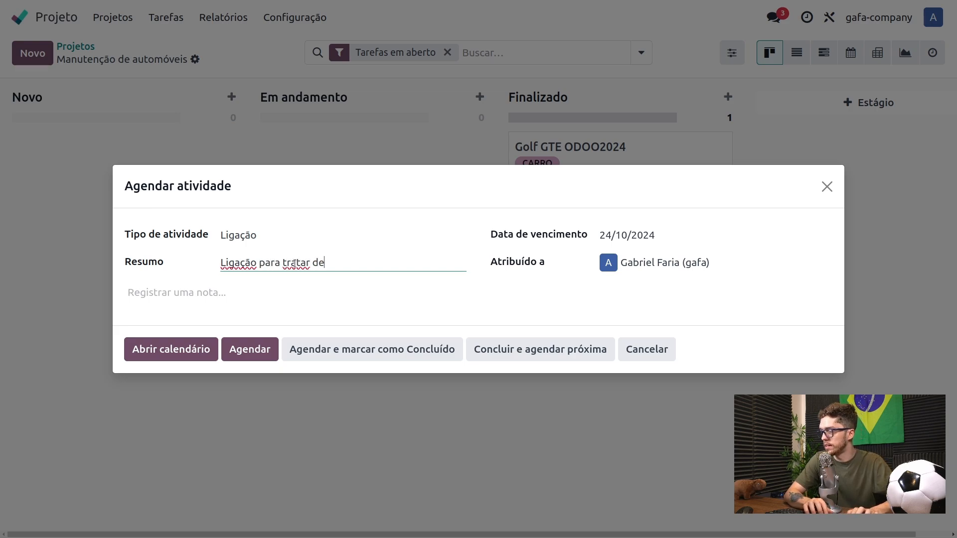
text( entrega do)
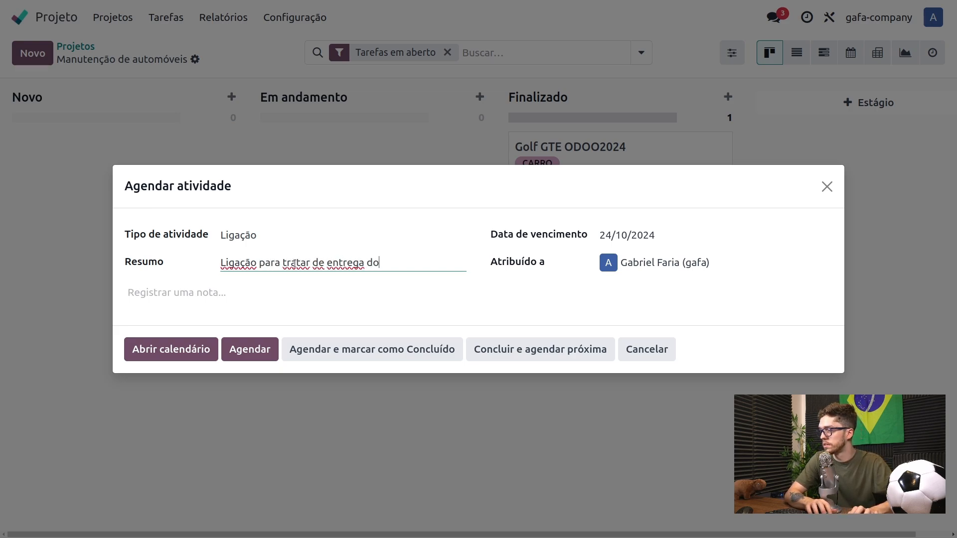
text( veiculo)
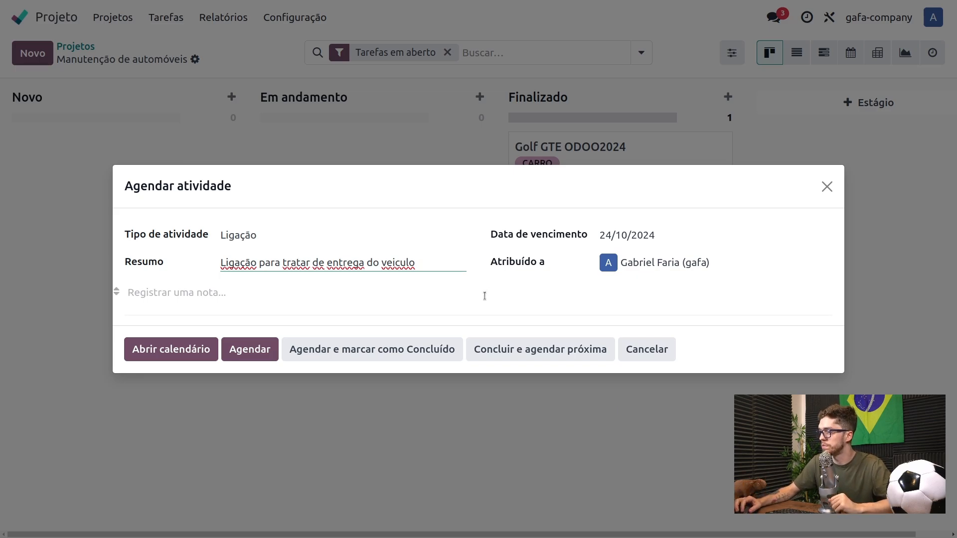
Schedule the call in the calendar for 23/10/2024 from 09:00 to 10:00 and save the event.
click(195, 345)
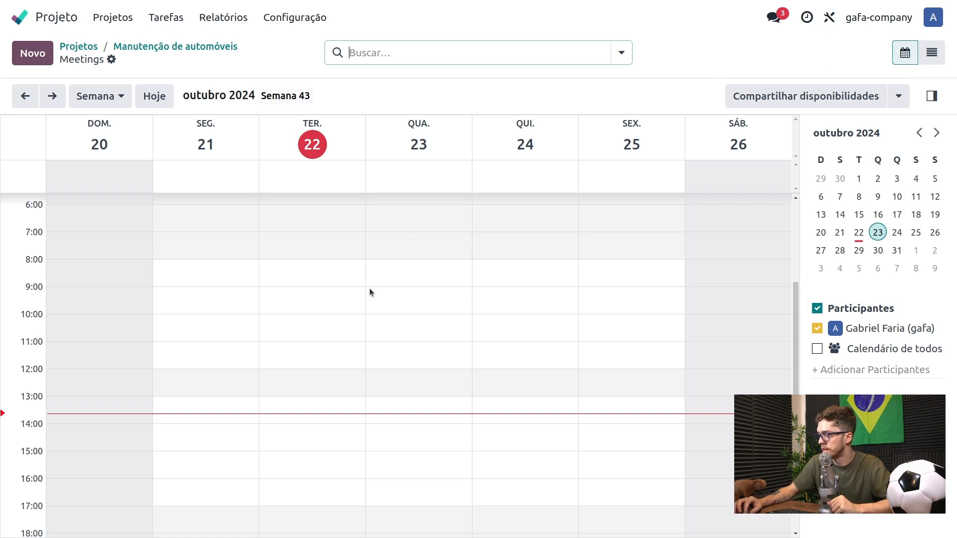
drag(370, 291, 372, 312)
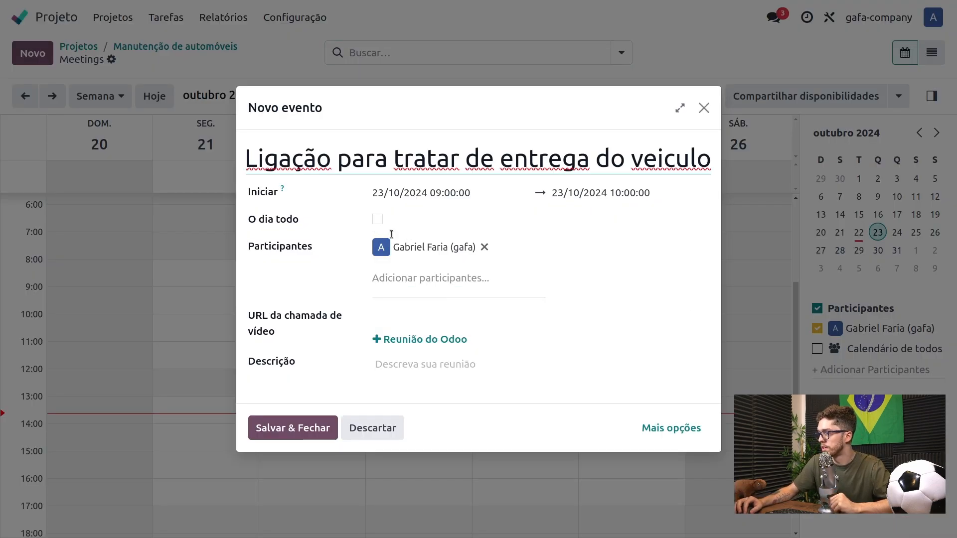
click(327, 424)
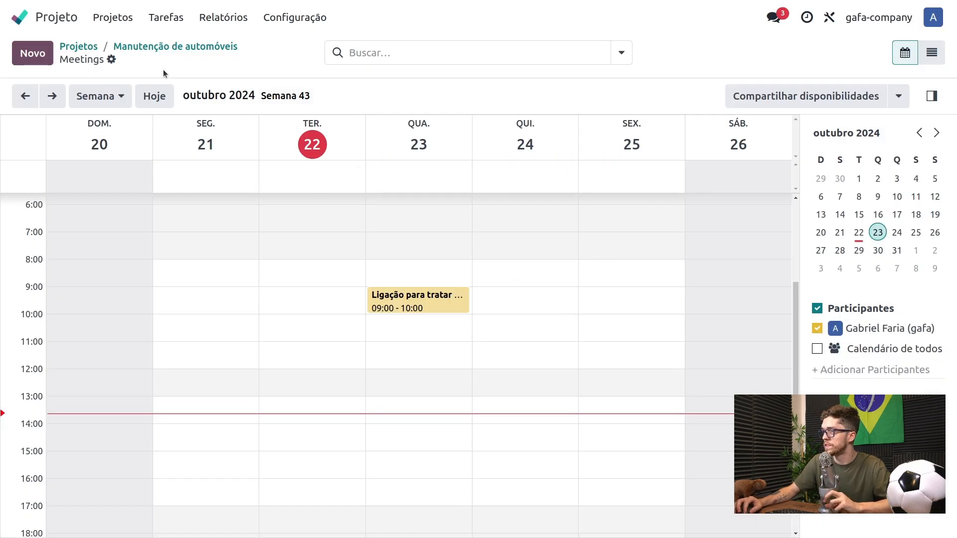
Check the scheduled call on the Golf GTE ODOO2024 card on the project board and return to the projects overview.
click(145, 47)
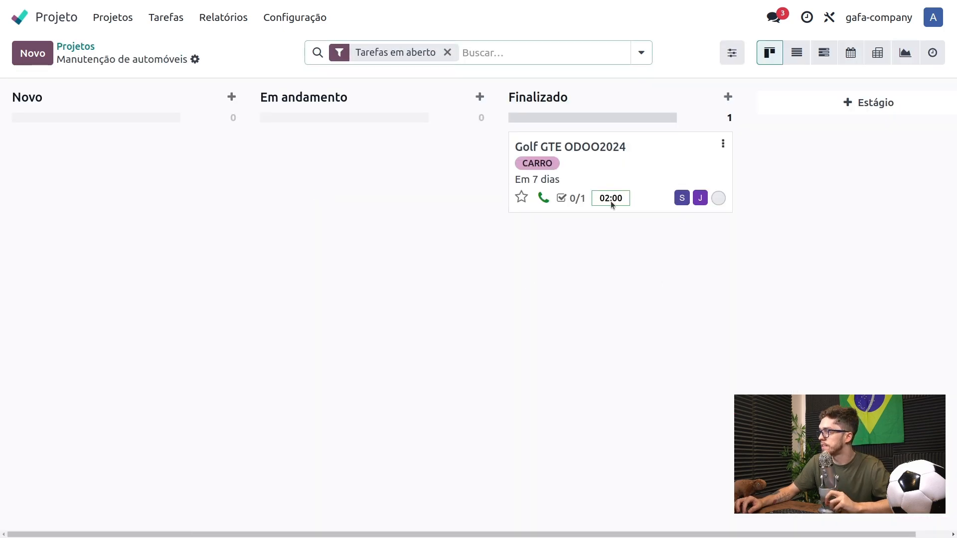
mouse_move(547, 204)
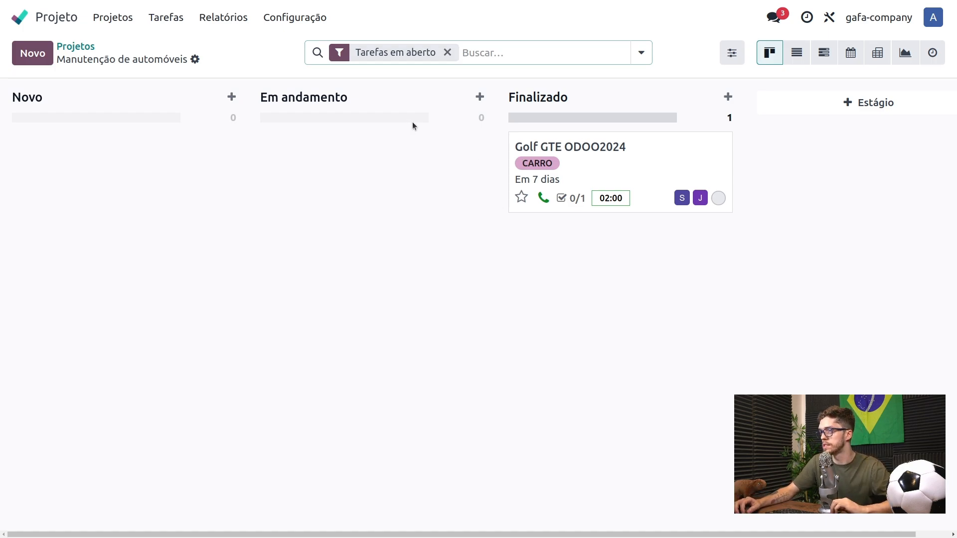
click(76, 46)
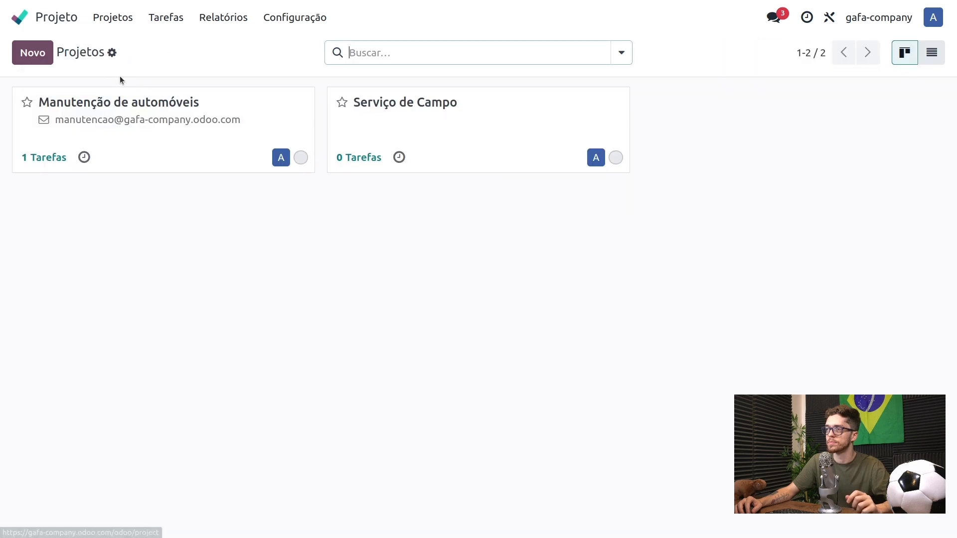